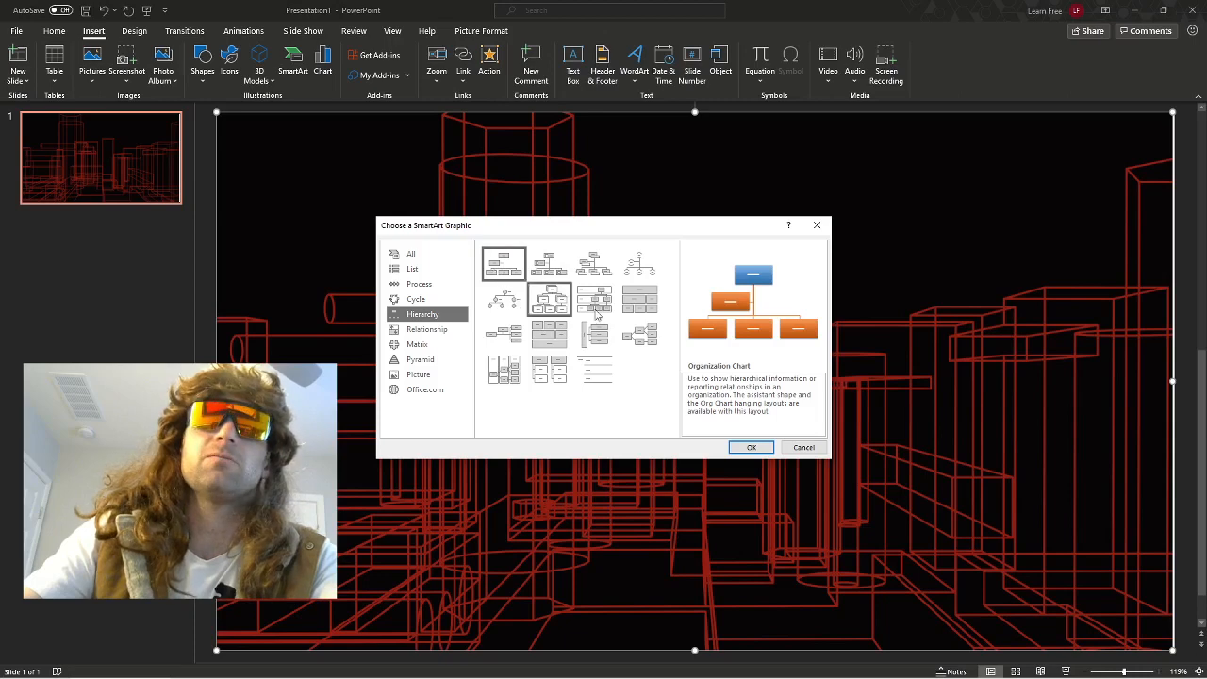
# Insert an Organization Chart SmartArt graphic on the slide and enter Kevin Flynn in its top box.
pyautogui.click(752, 448)
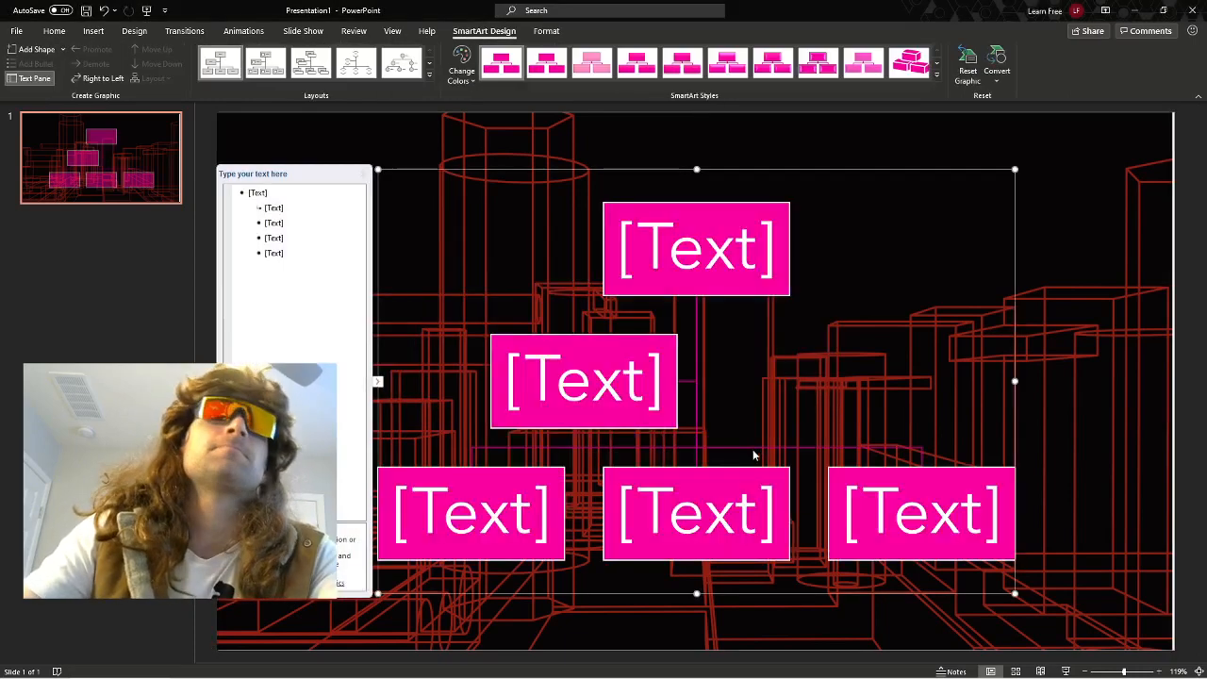
pyautogui.click(678, 248)
pyautogui.write('K')
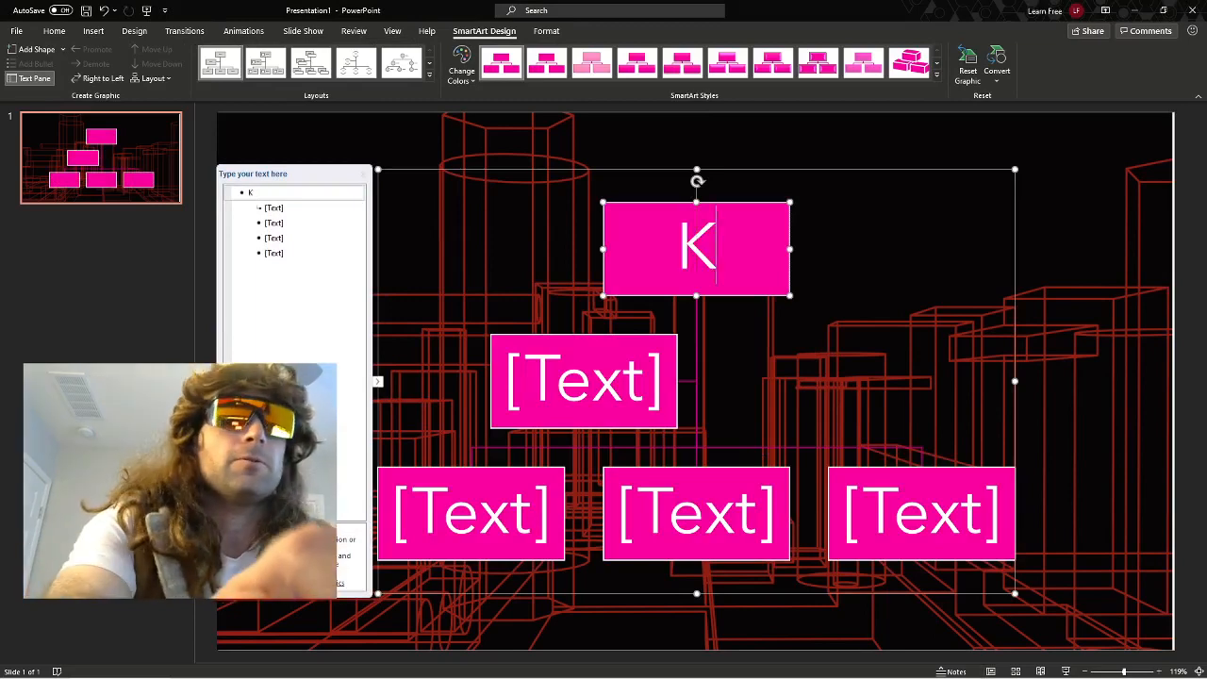
pyautogui.write('evin Flynn')
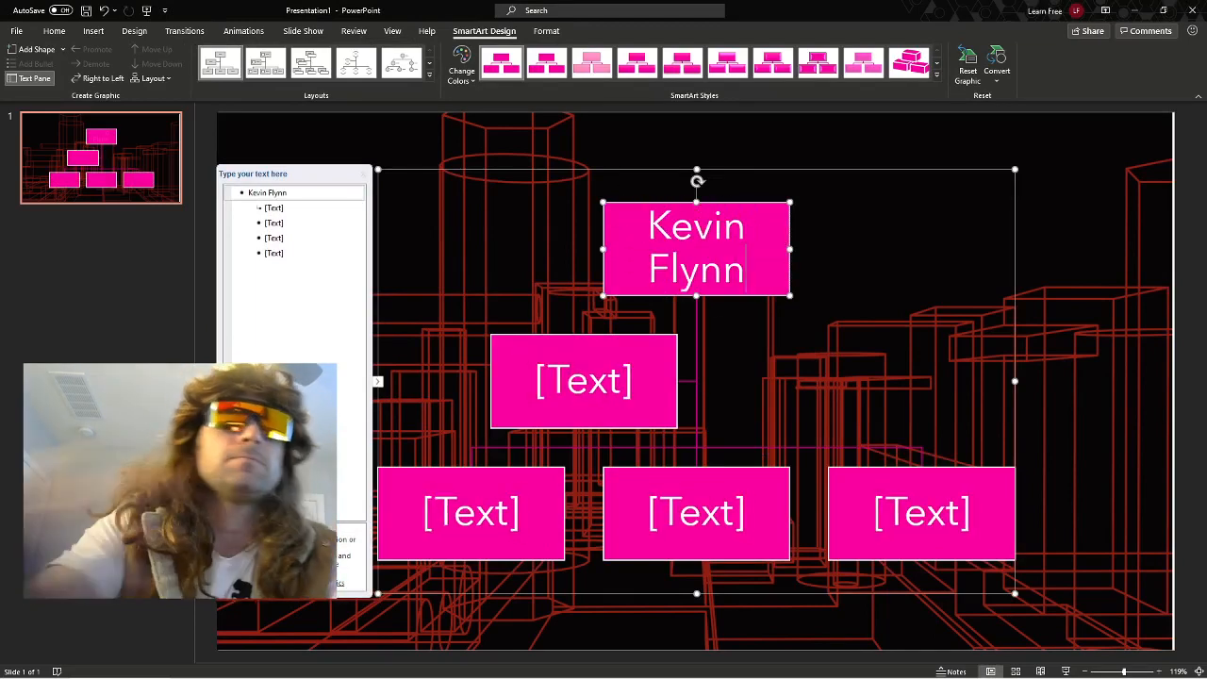
pyautogui.click(596, 381)
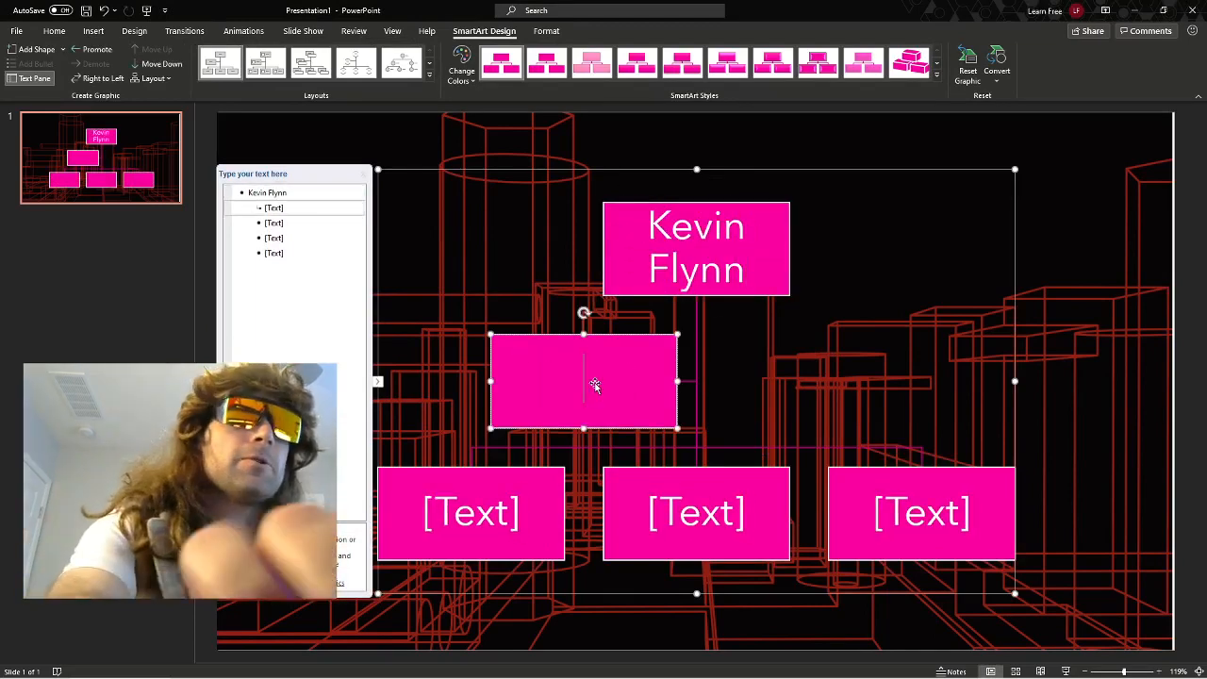
pyautogui.write('Alan Rickm')
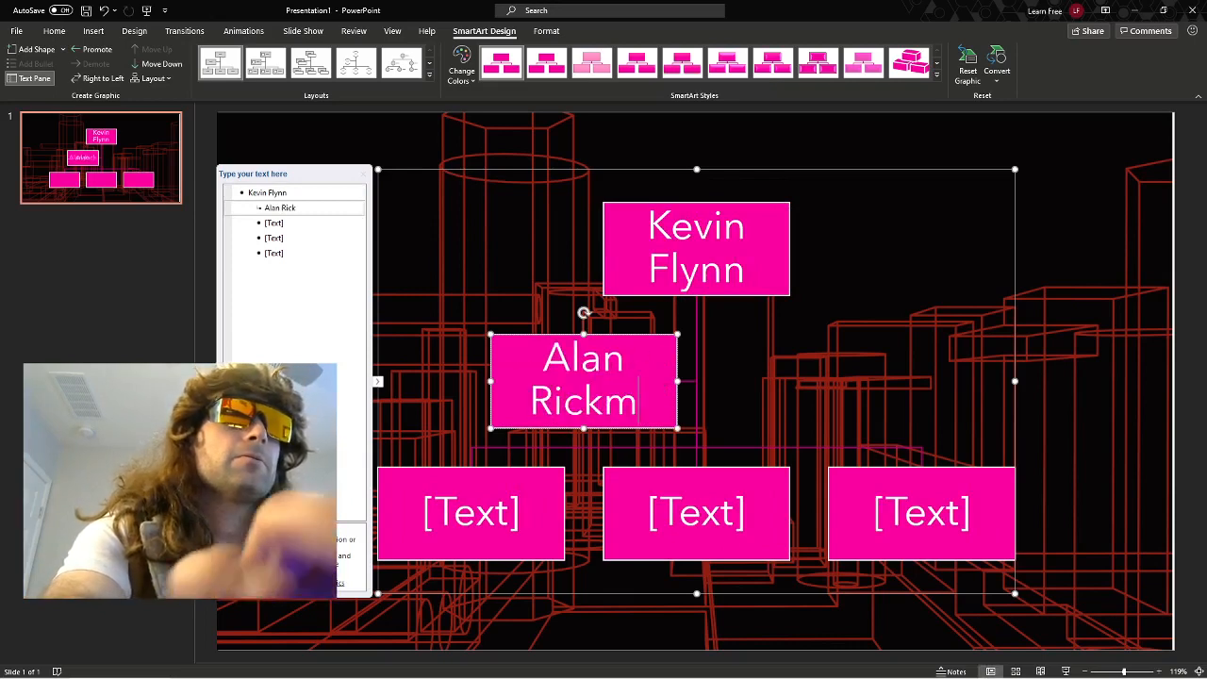
pyautogui.write('an')
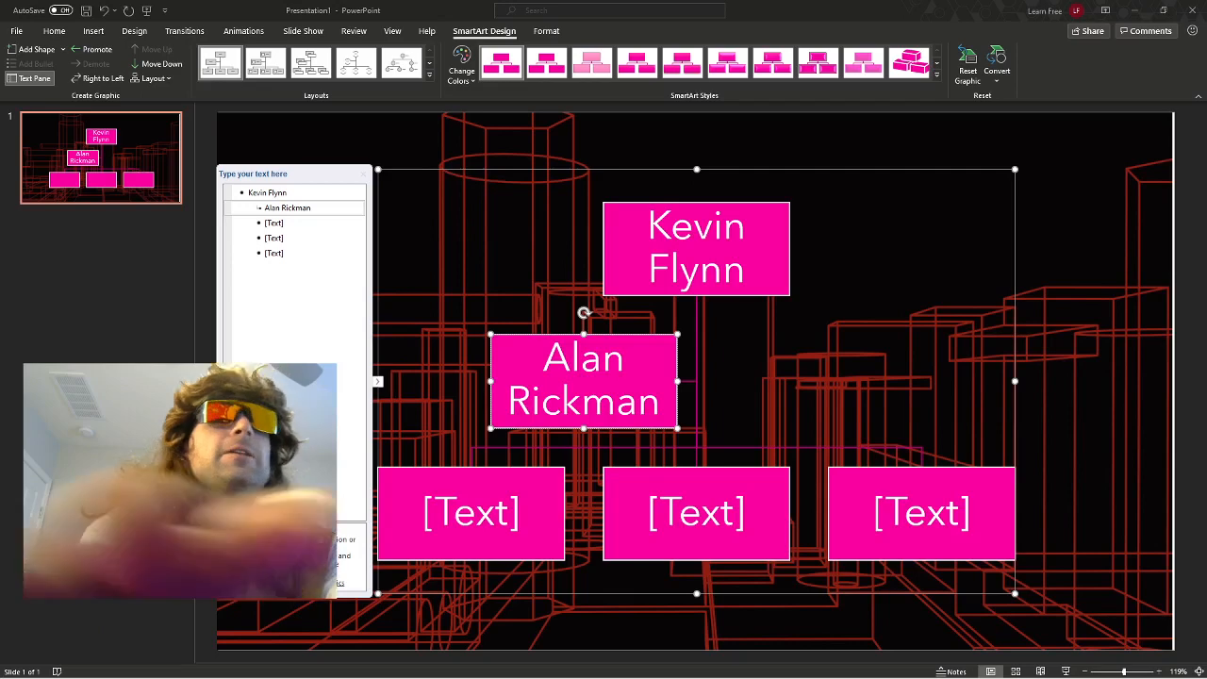
pyautogui.click(584, 403)
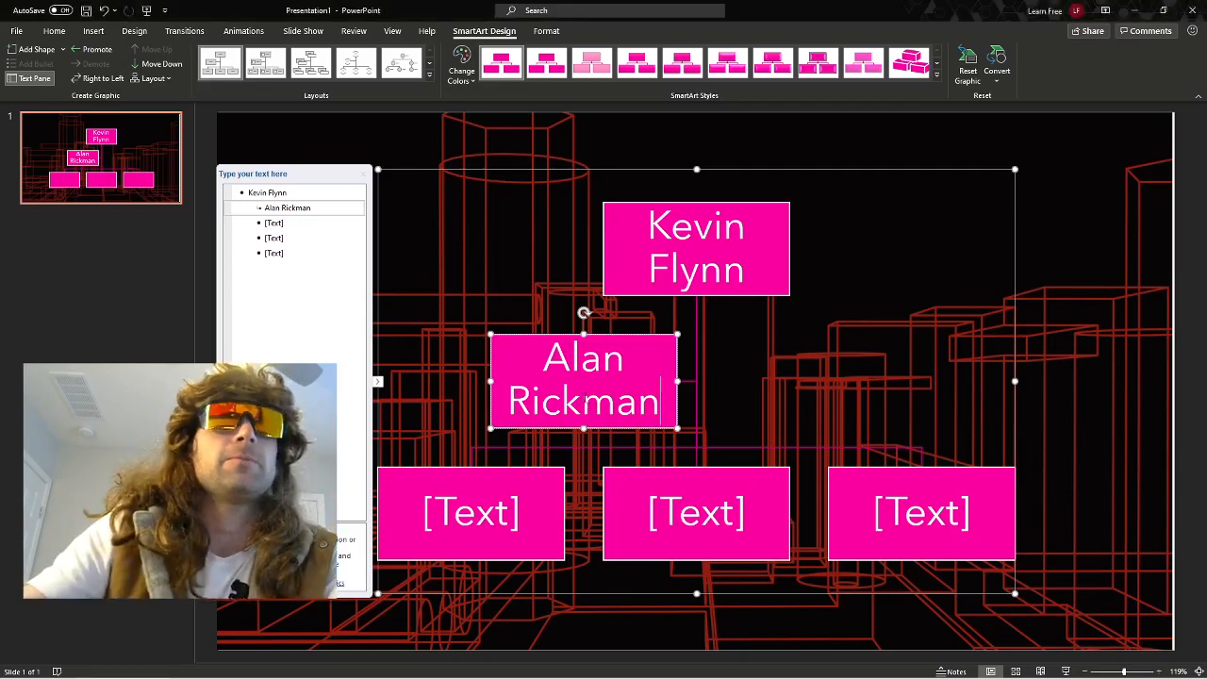
pyautogui.tripleClick(585, 402)
pyautogui.write('Alan Bradley')
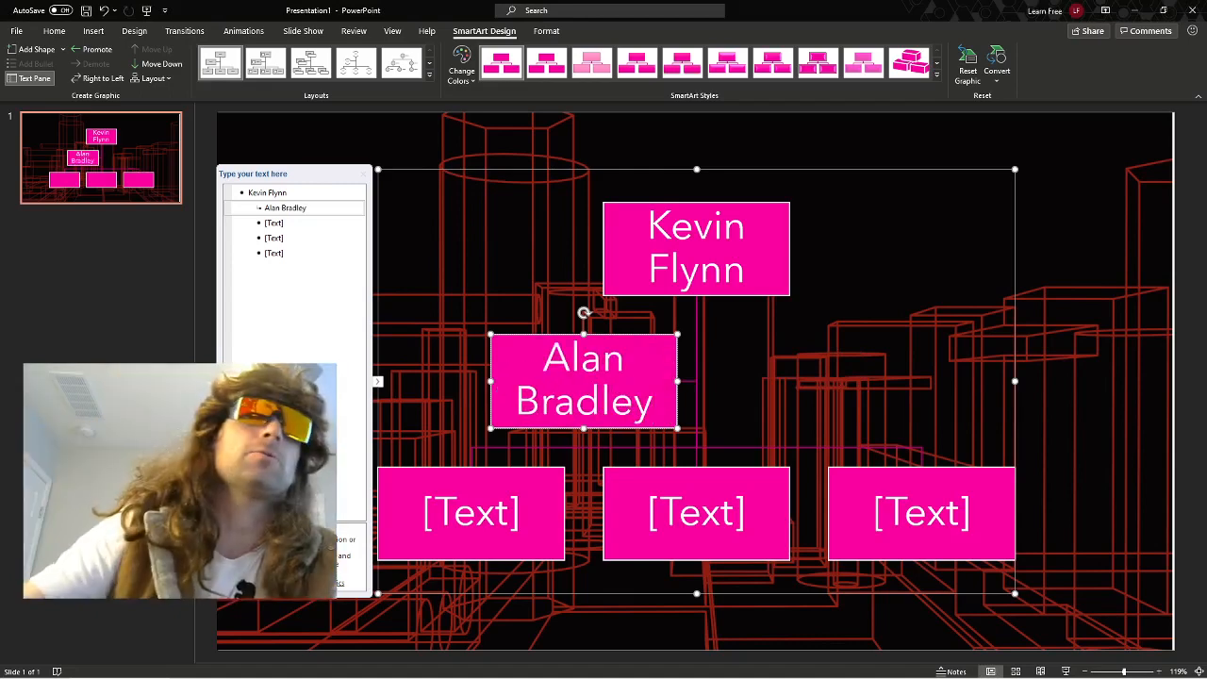
# Enter Clu in the first box of the chart's lowest row.
pyautogui.click(469, 504)
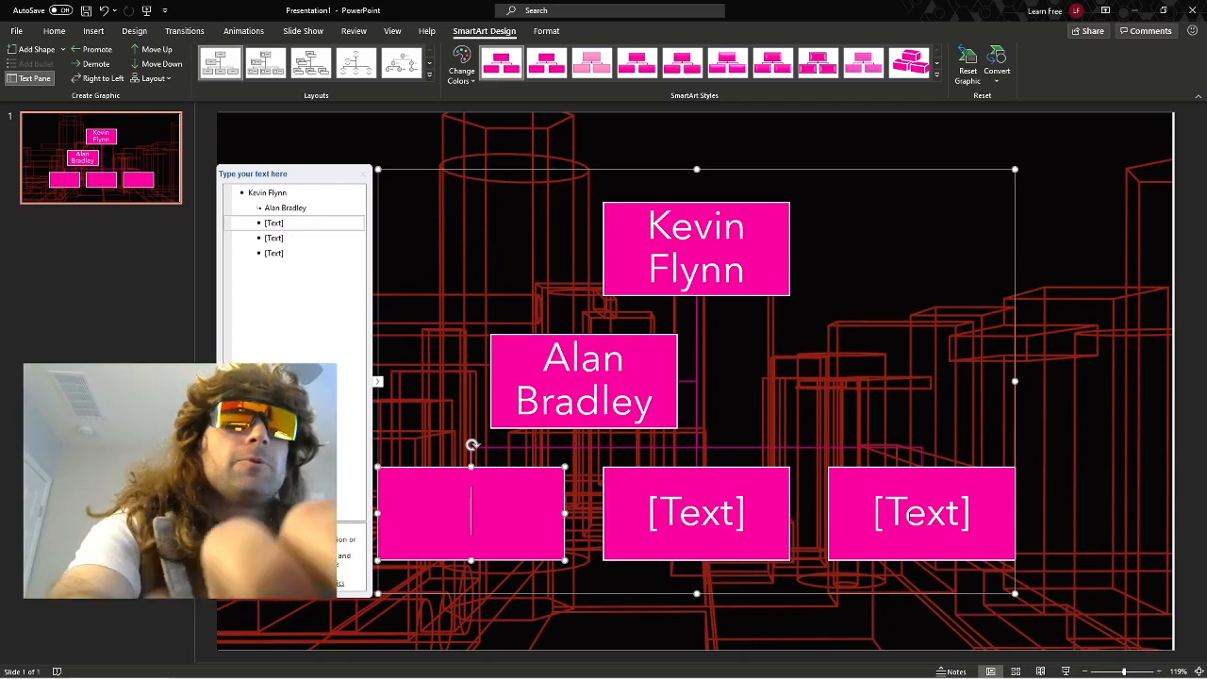
pyautogui.write('Blu')
pyautogui.press('BackSpace')
pyautogui.press('BackSpace')
pyautogui.press('BackSpace')
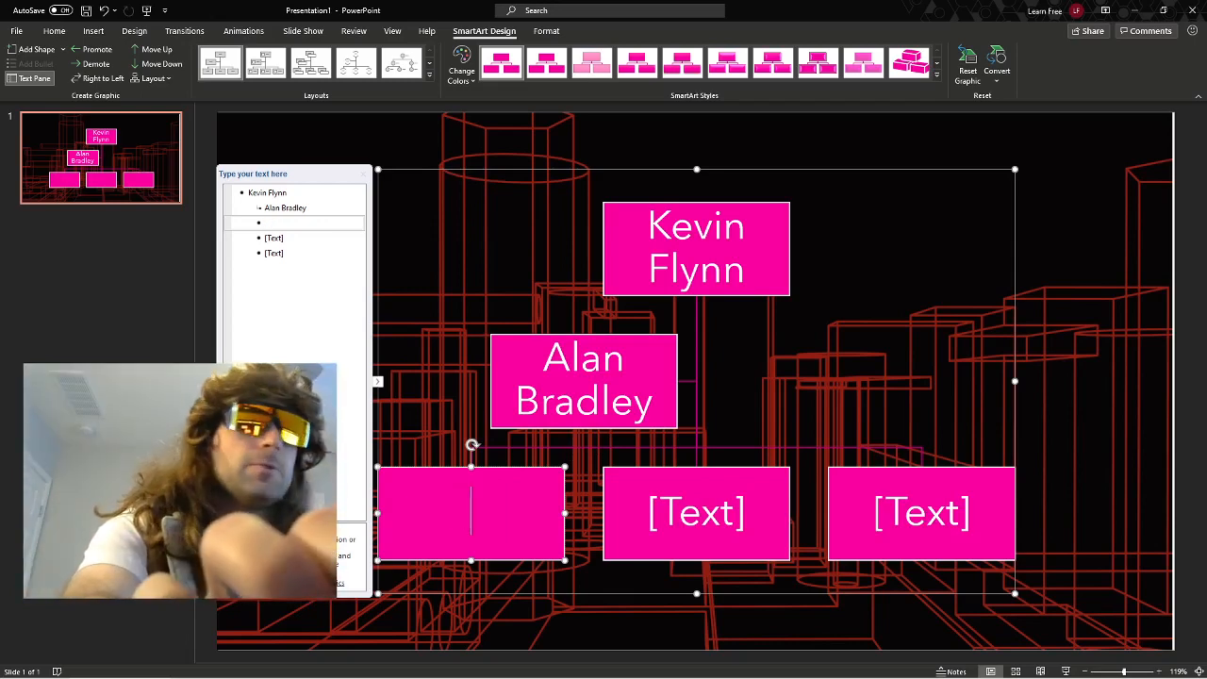
pyautogui.write('Clu')
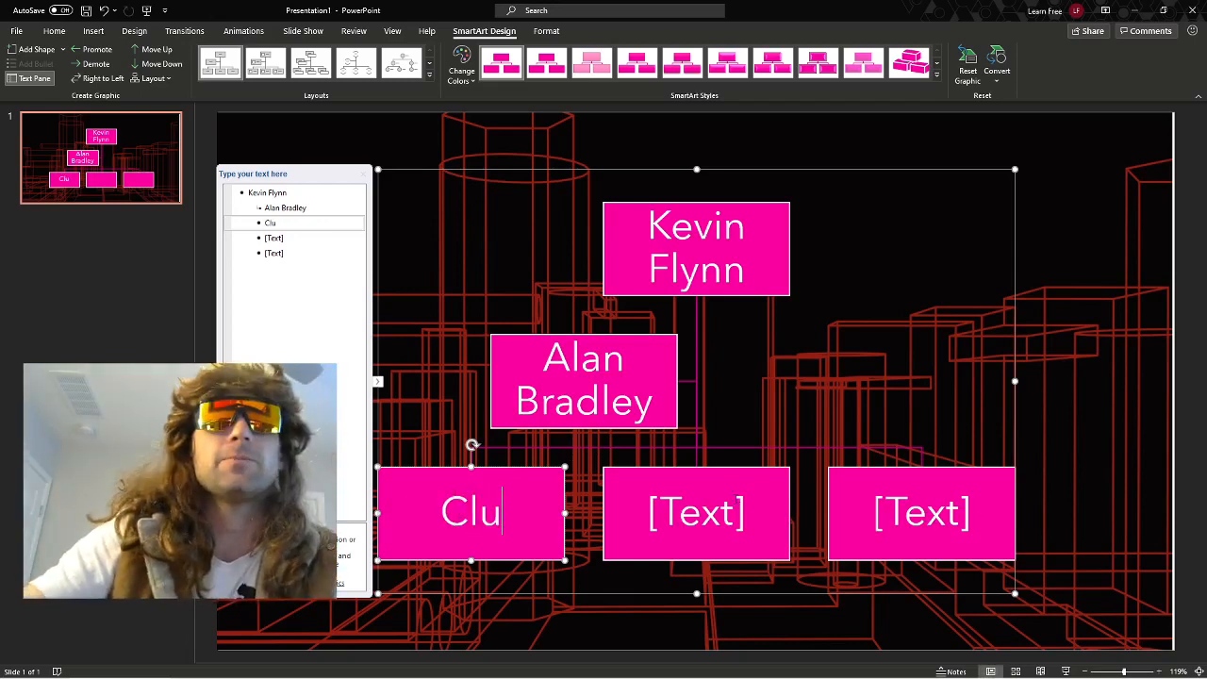
# Enter CROM in the middle box of the chart's lowest row.
pyautogui.click(714, 522)
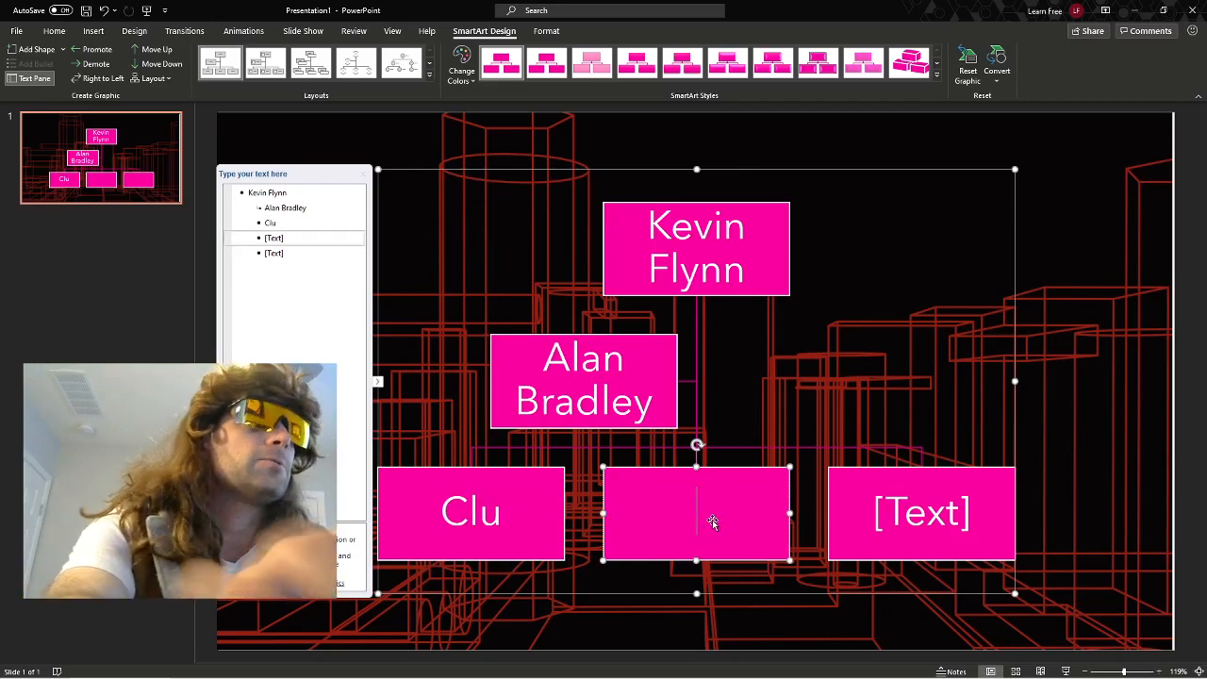
pyautogui.write('CRO<')
pyautogui.press('BackSpace')
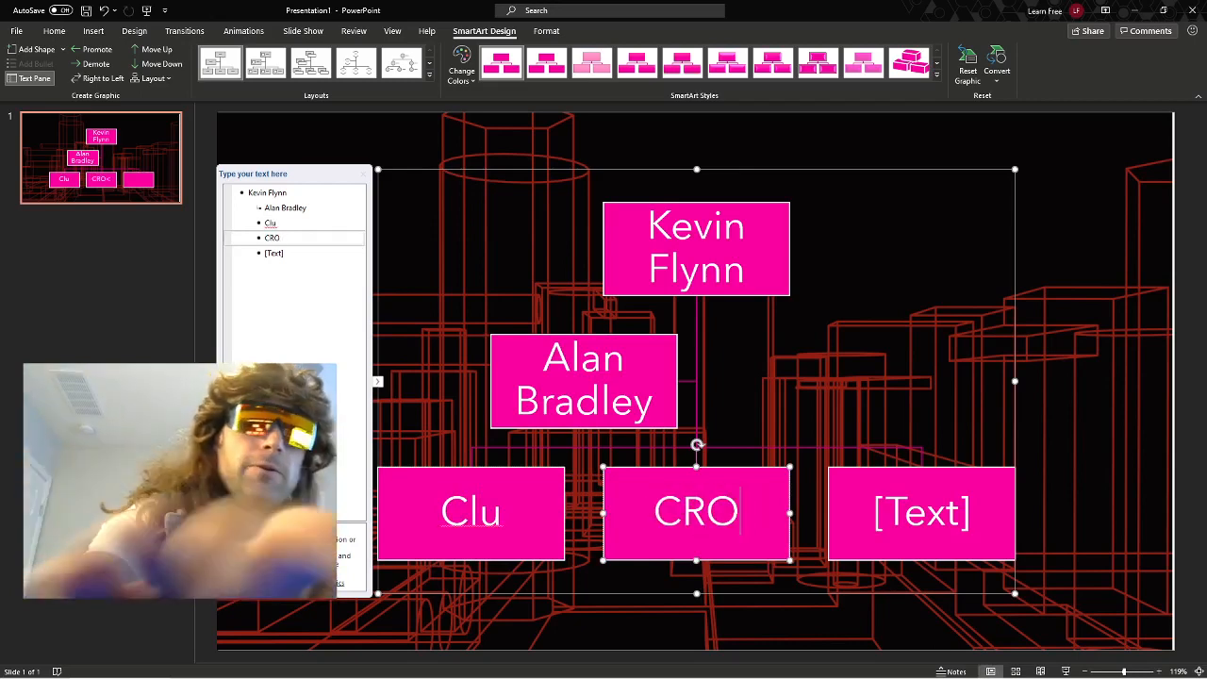
pyautogui.write('M')
# Enter Macho Man Randy Savage in the last box of the chart's lowest row.
pyautogui.click(944, 516)
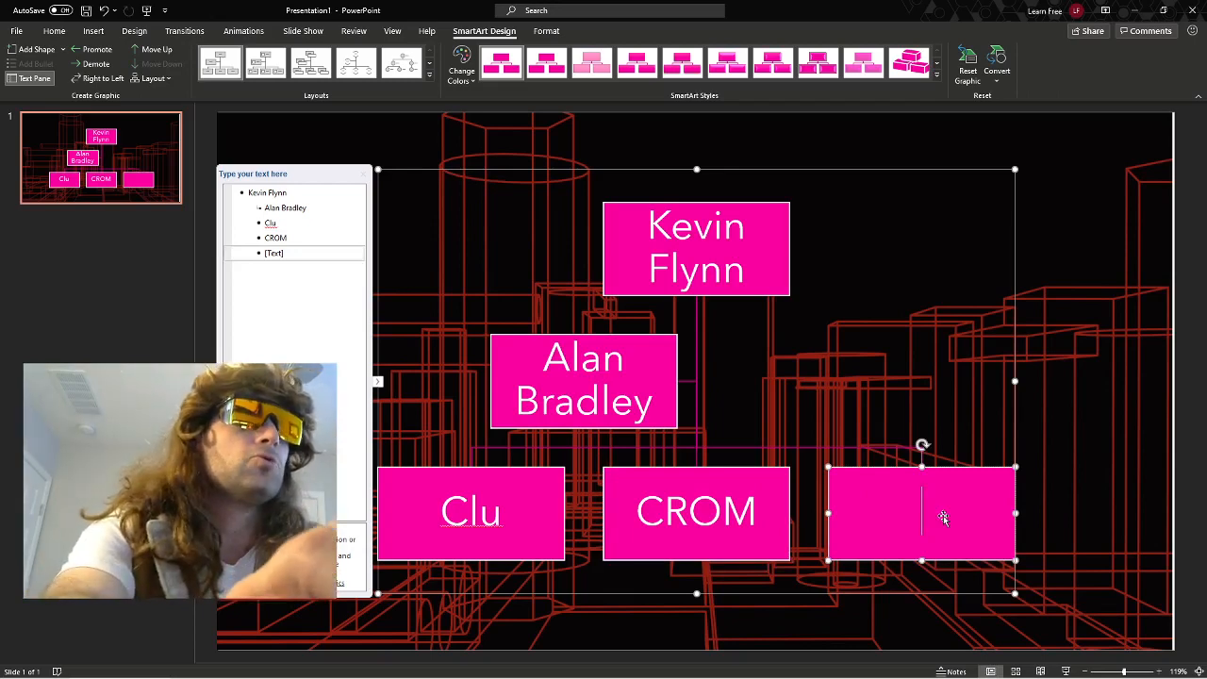
pyautogui.write('Macho ')
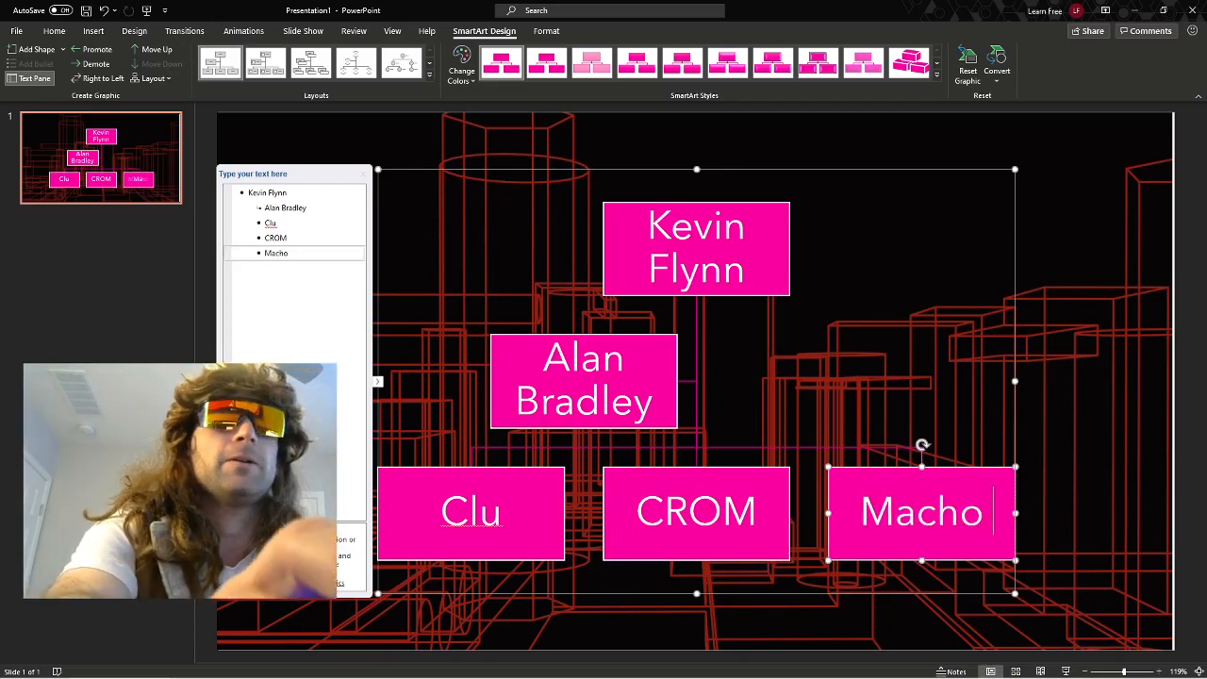
pyautogui.write('Man Randy Sa')
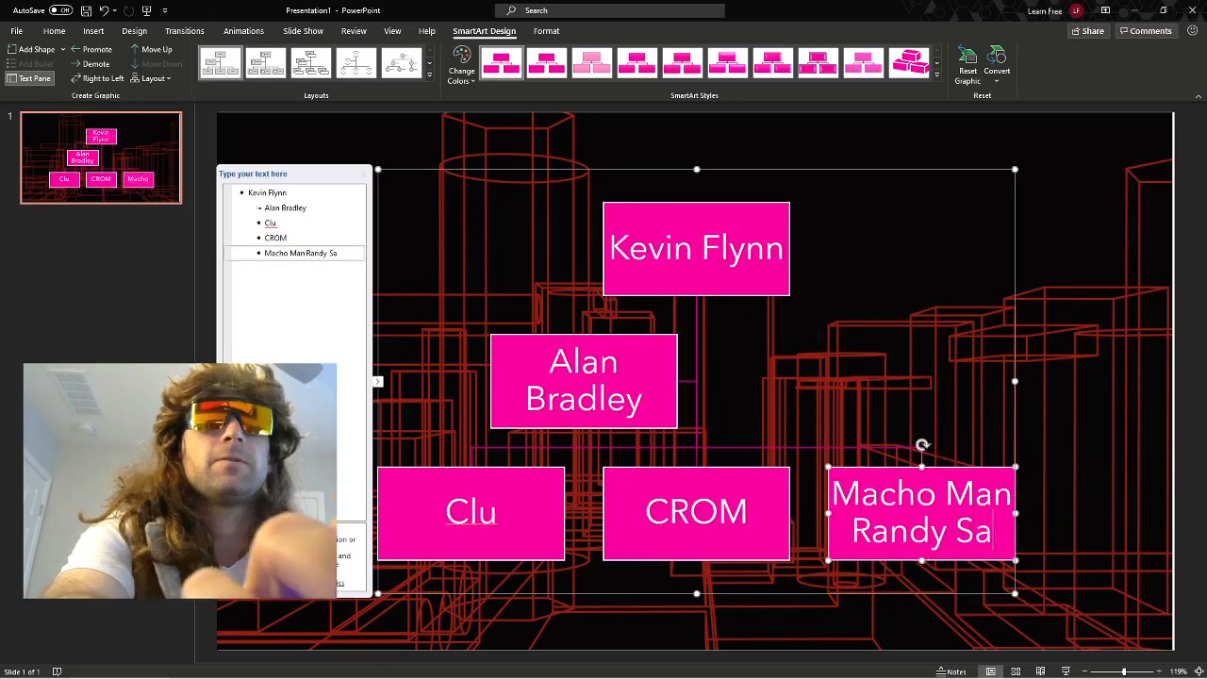
pyautogui.write('vage')
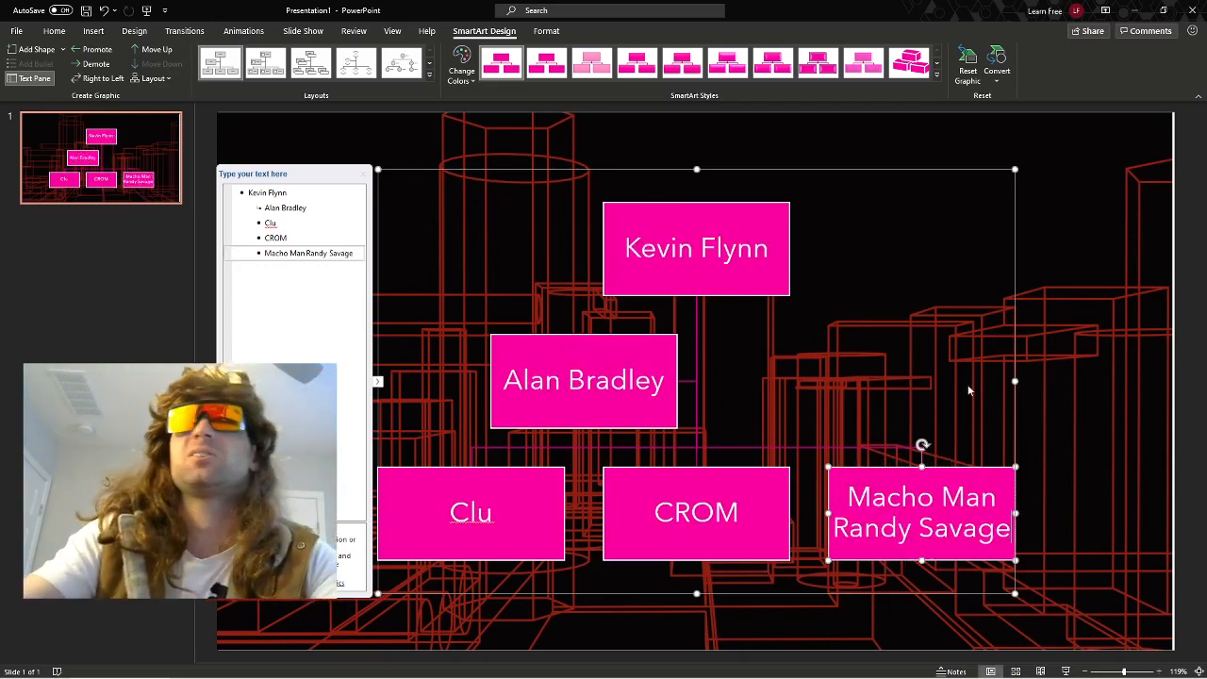
pyautogui.click(922, 305)
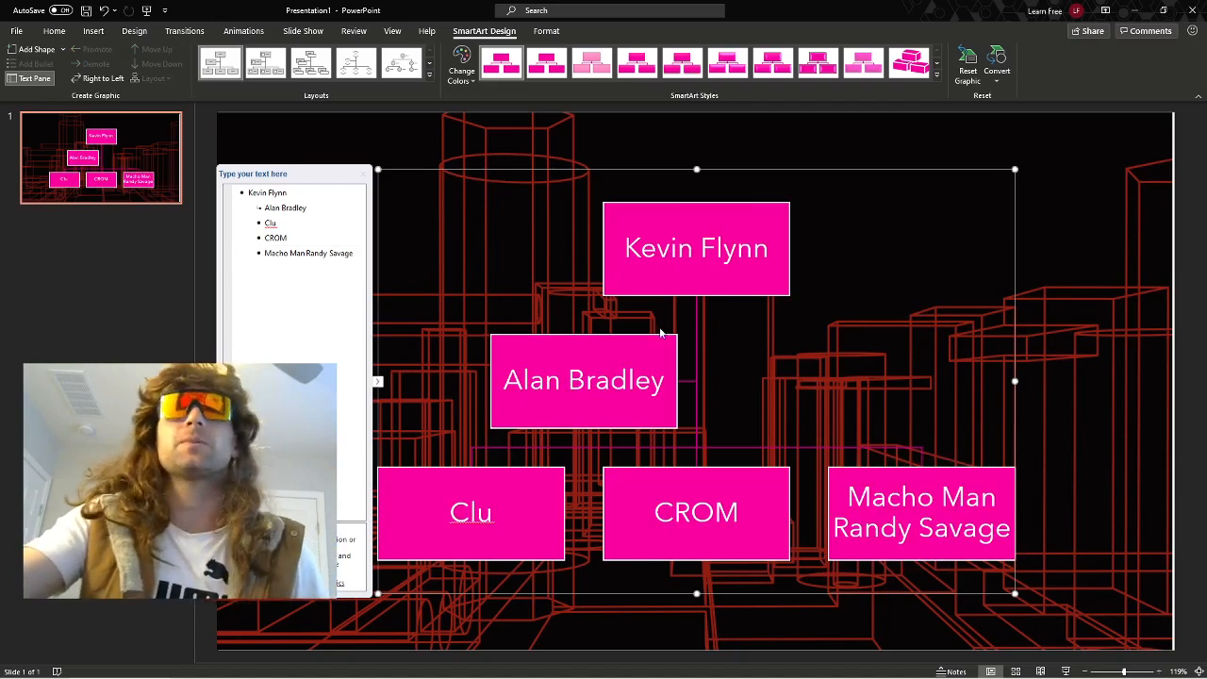
# Flip the org chart to a right-to-left layout and move the Clu box down two places in the order.
pyautogui.click(643, 354)
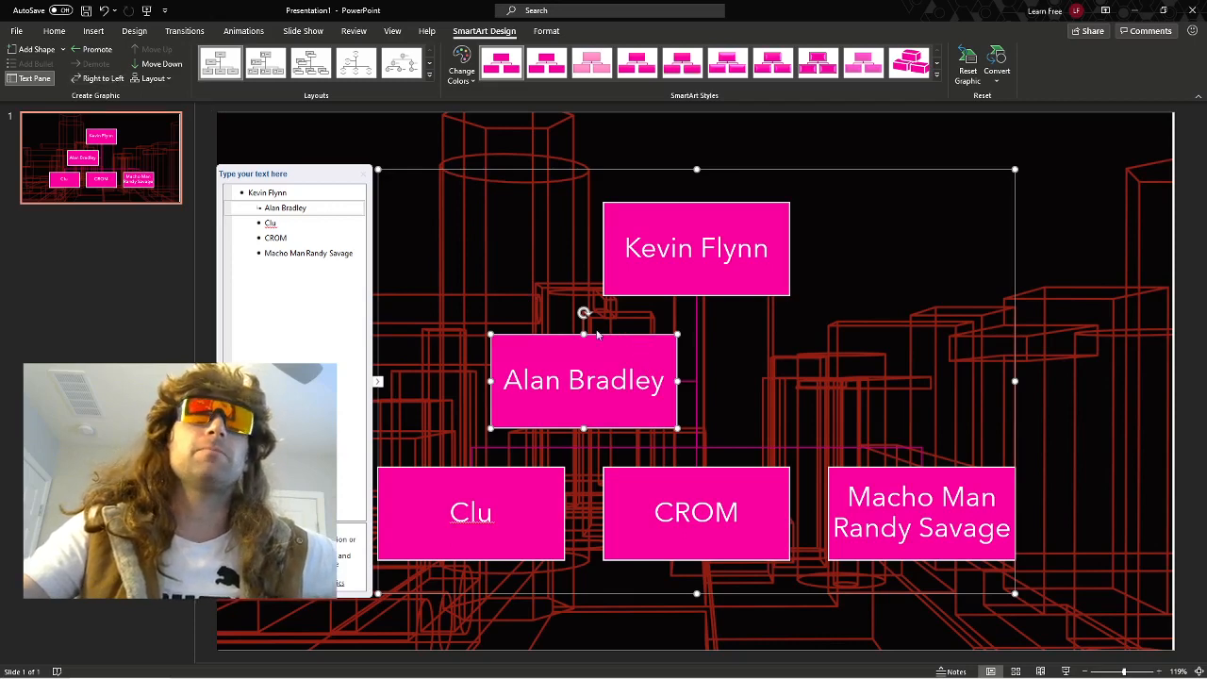
pyautogui.click(104, 79)
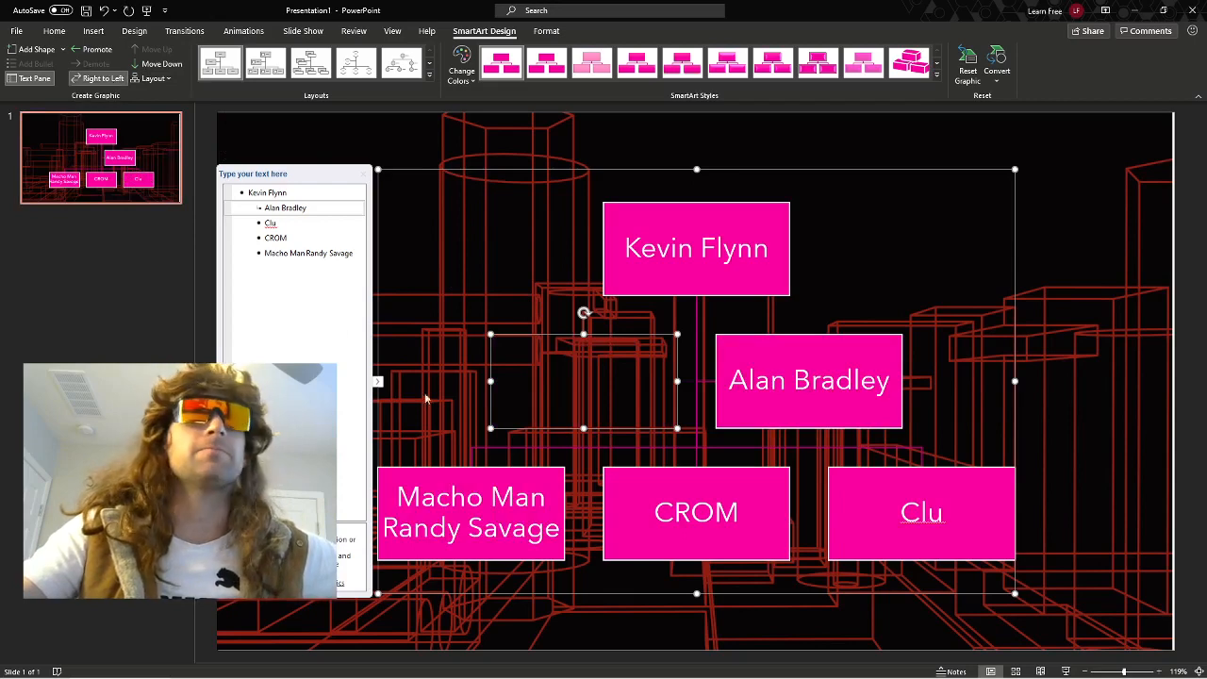
pyautogui.click(877, 495)
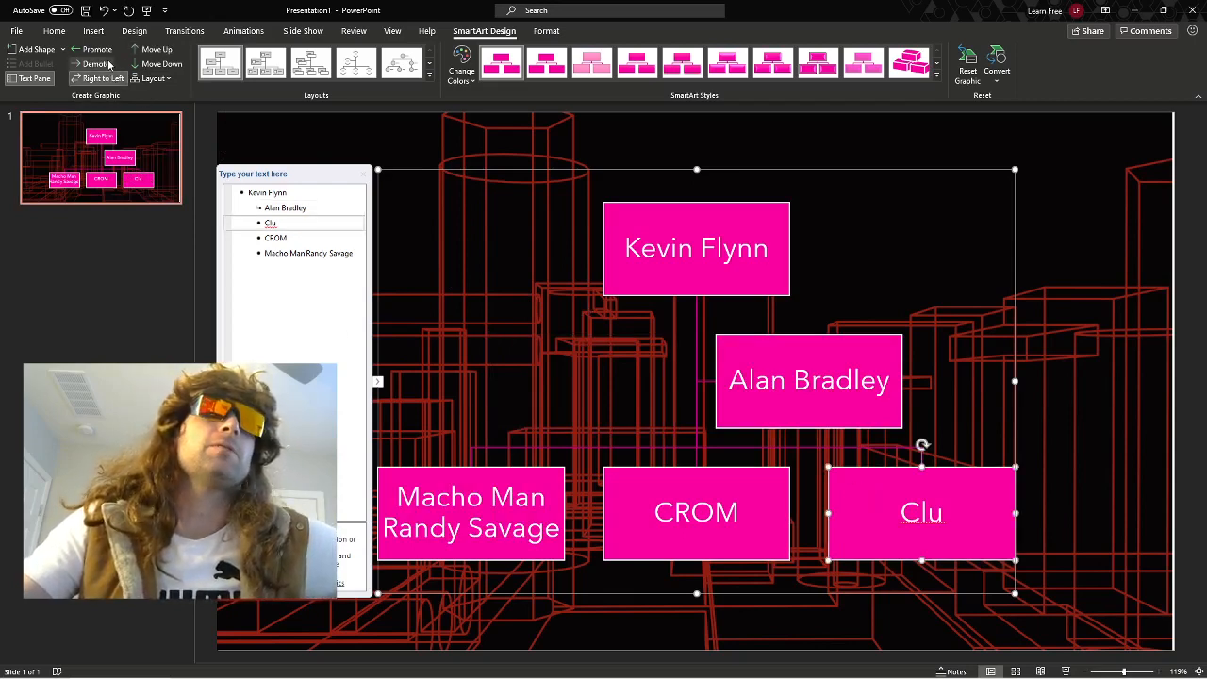
pyautogui.click(162, 64)
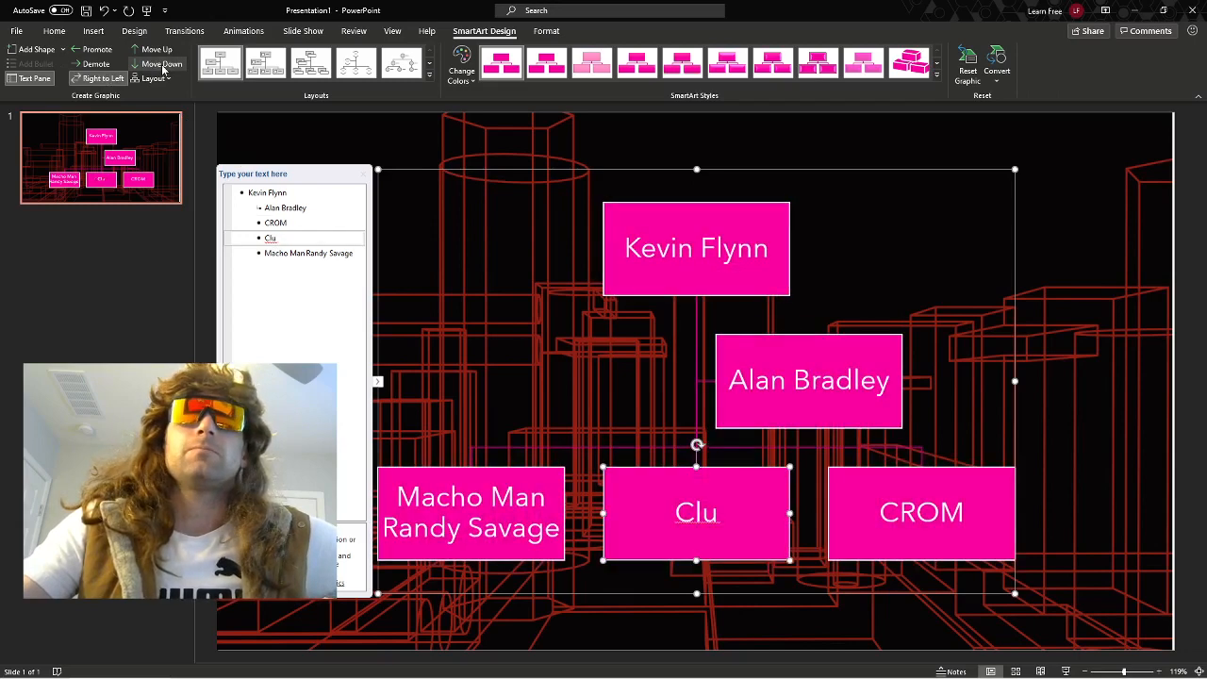
pyautogui.click(162, 64)
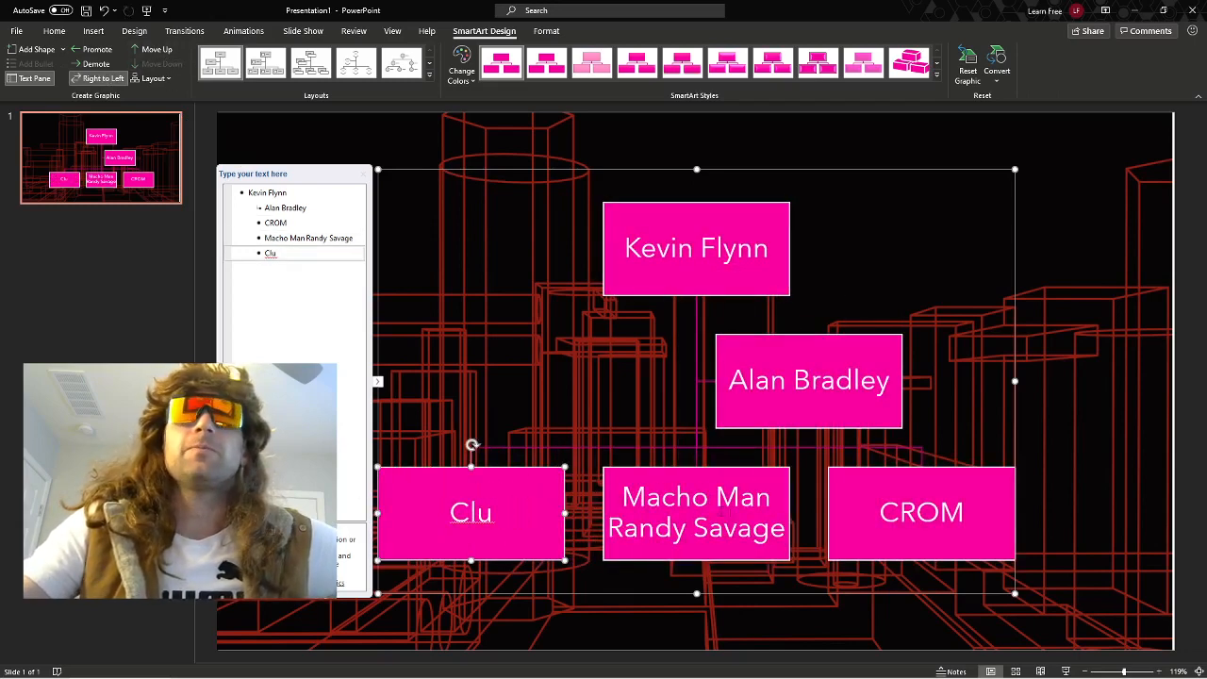
# Add an assistant box beneath the Clu box.
pyautogui.click(755, 482)
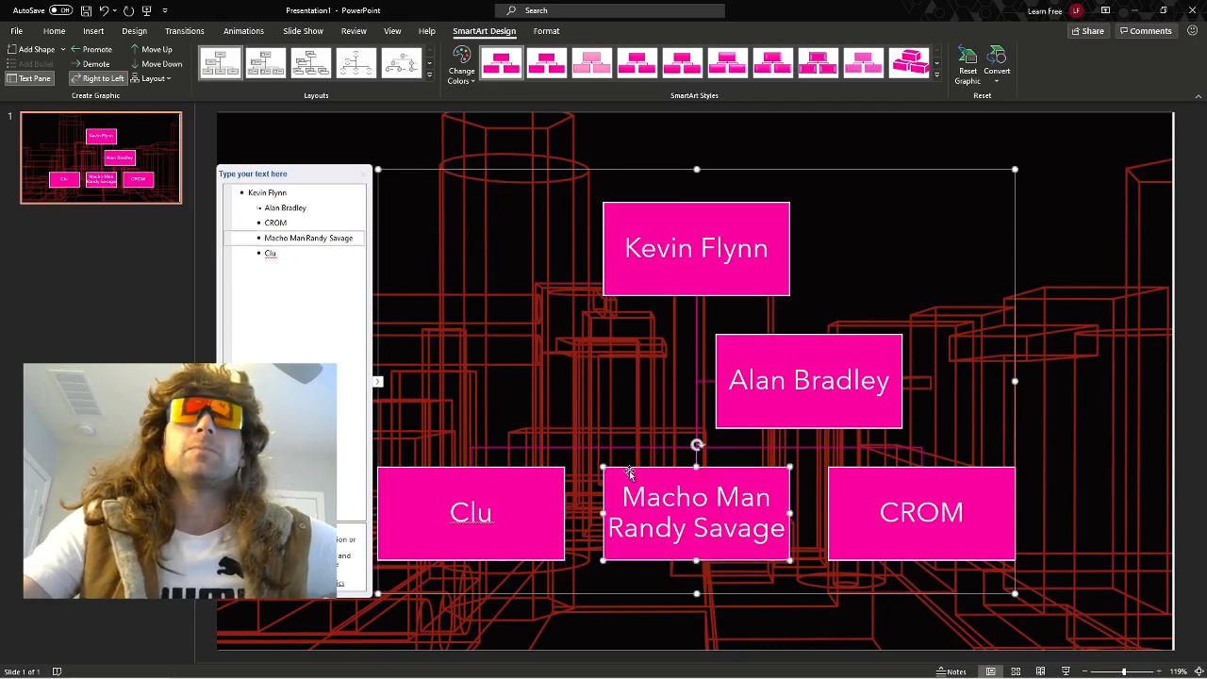
pyautogui.click(538, 475)
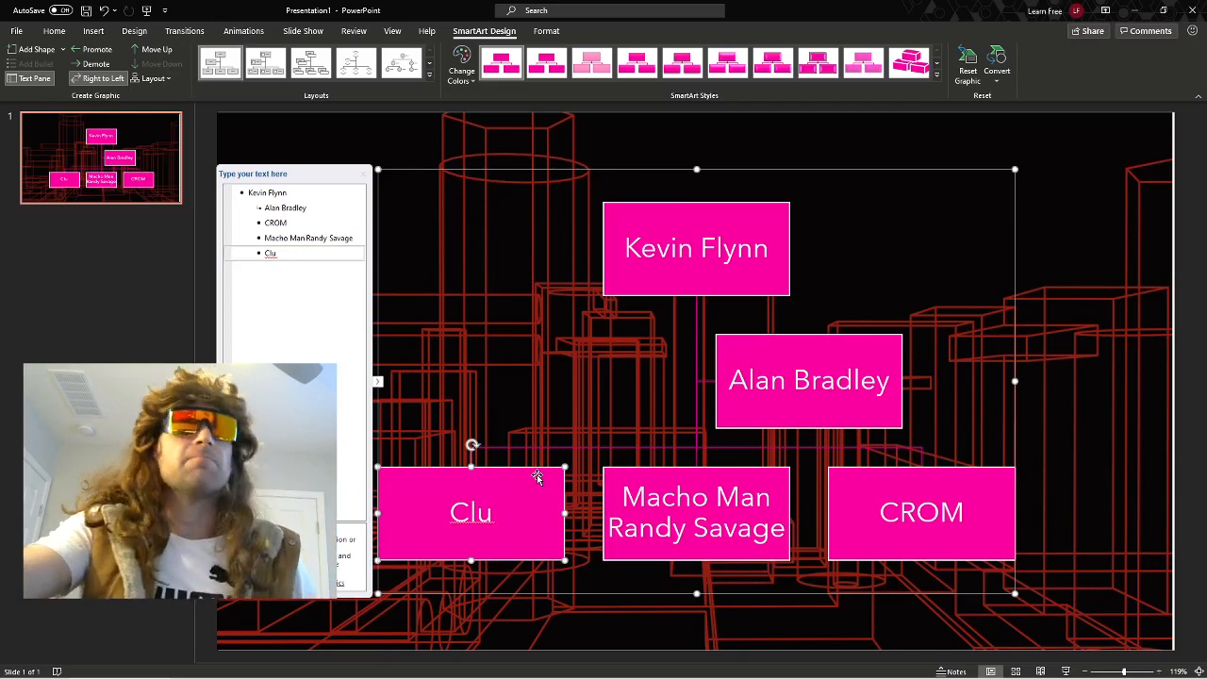
pyautogui.click(63, 49)
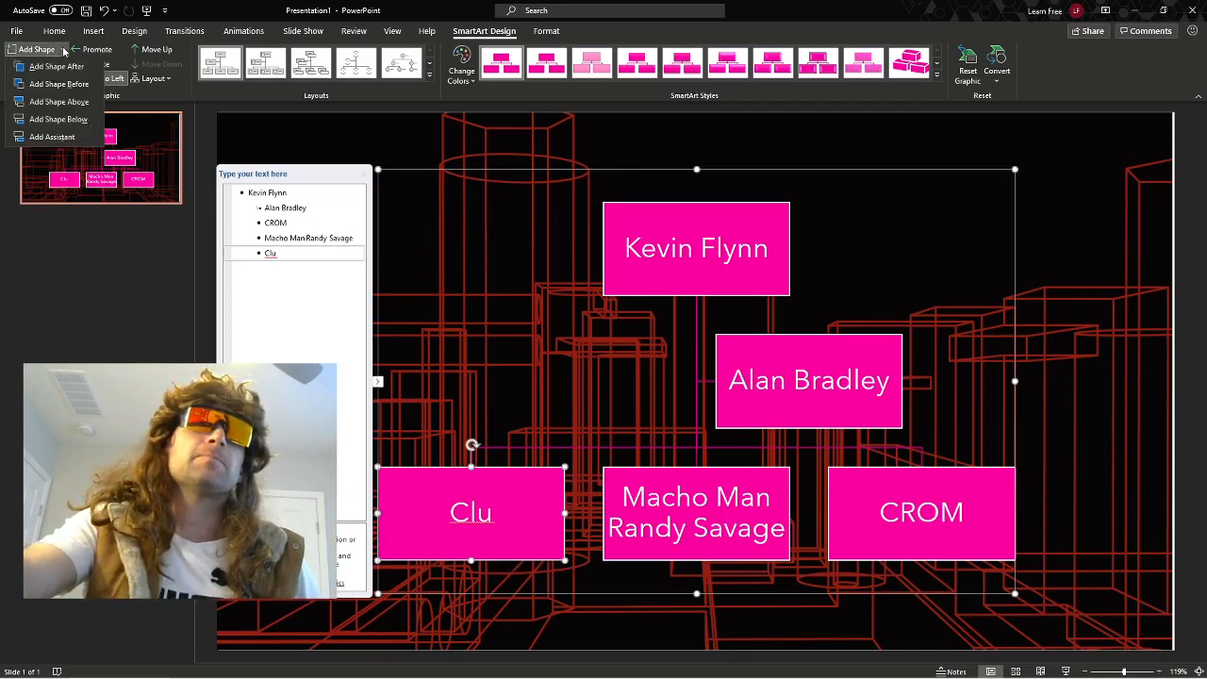
pyautogui.click(59, 119)
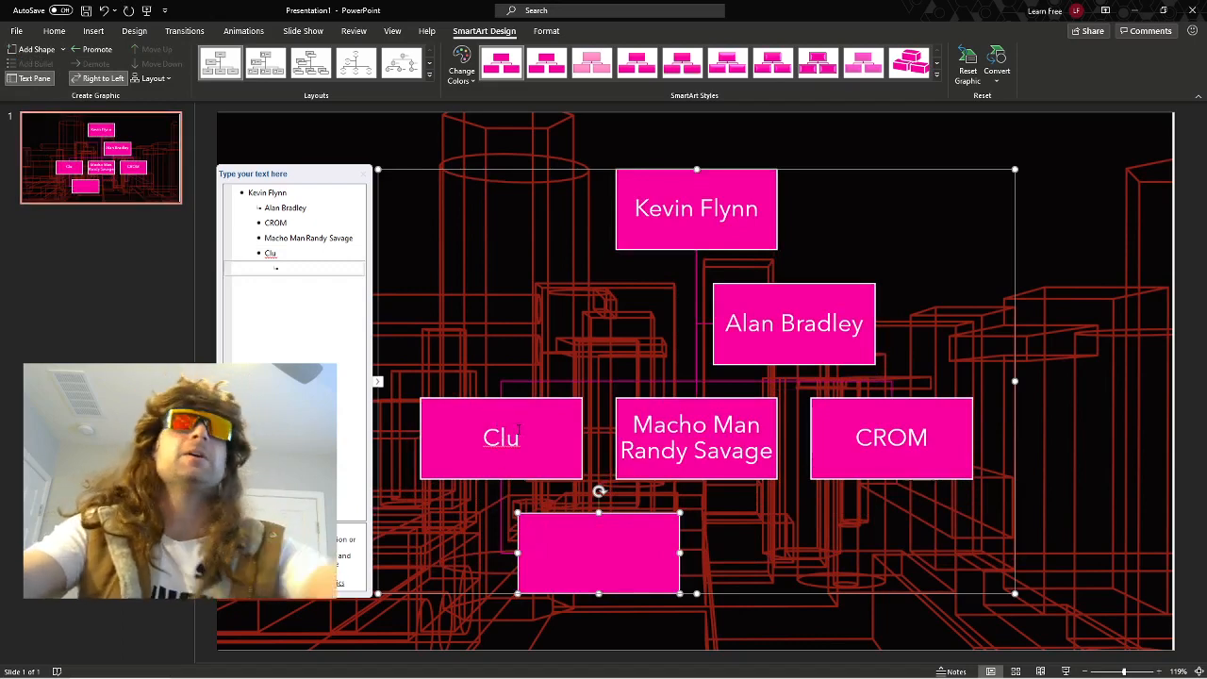
# Recolor the org chart with the third Accent 2 color variation.
pyautogui.click(472, 77)
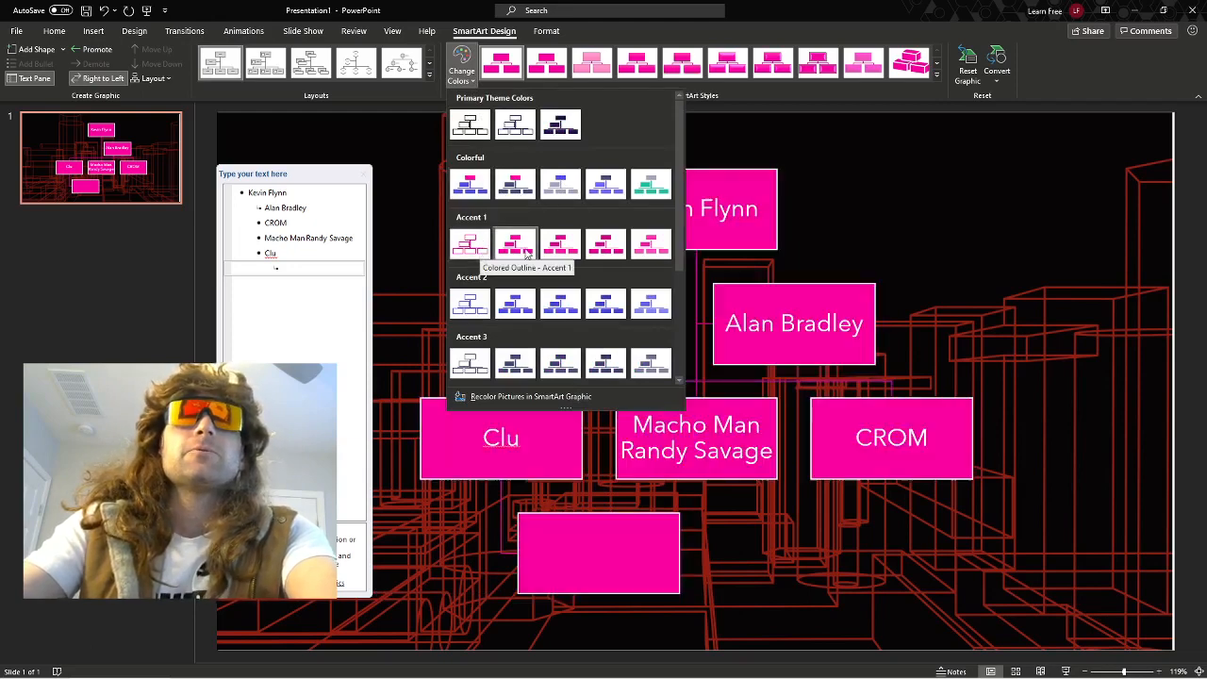
pyautogui.click(562, 302)
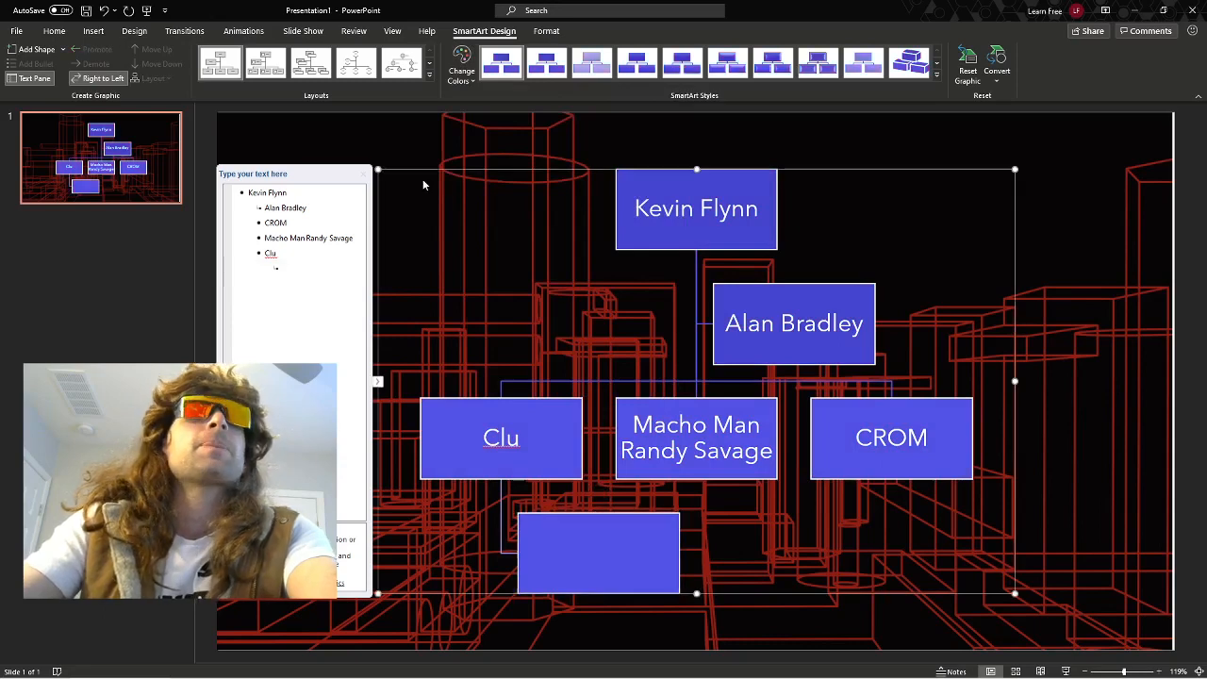
pyautogui.click(413, 148)
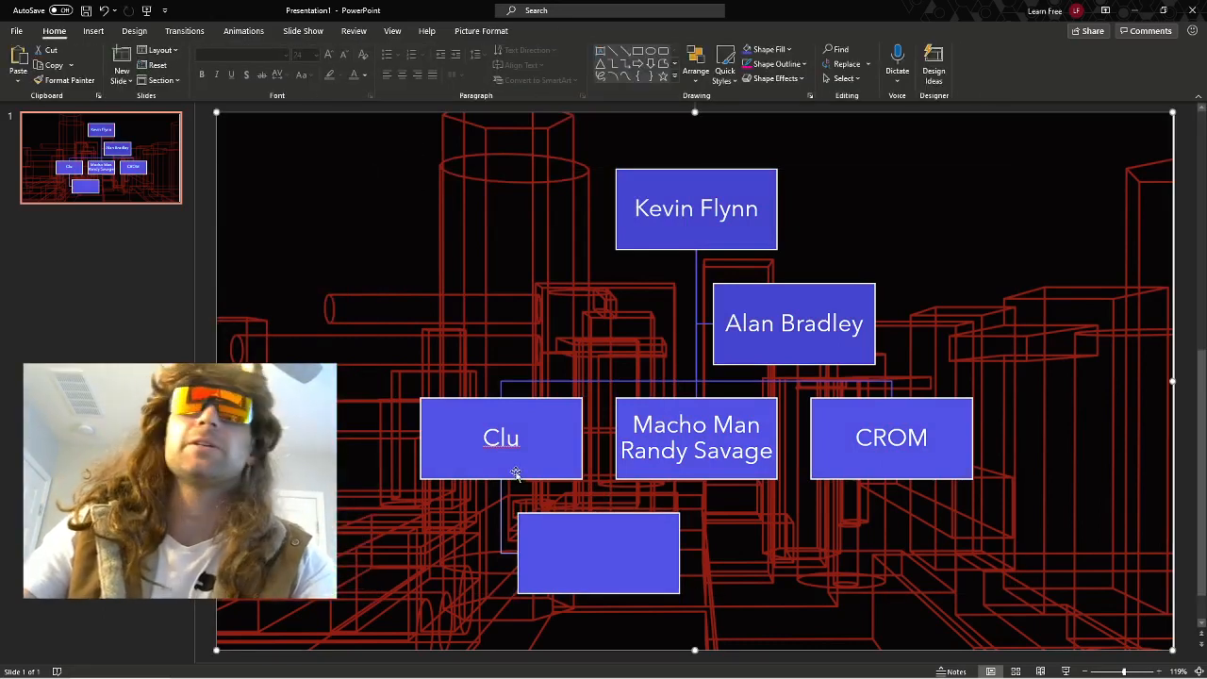
# Enter Assistant as the text of the empty box beneath Clu.
pyautogui.click(606, 553)
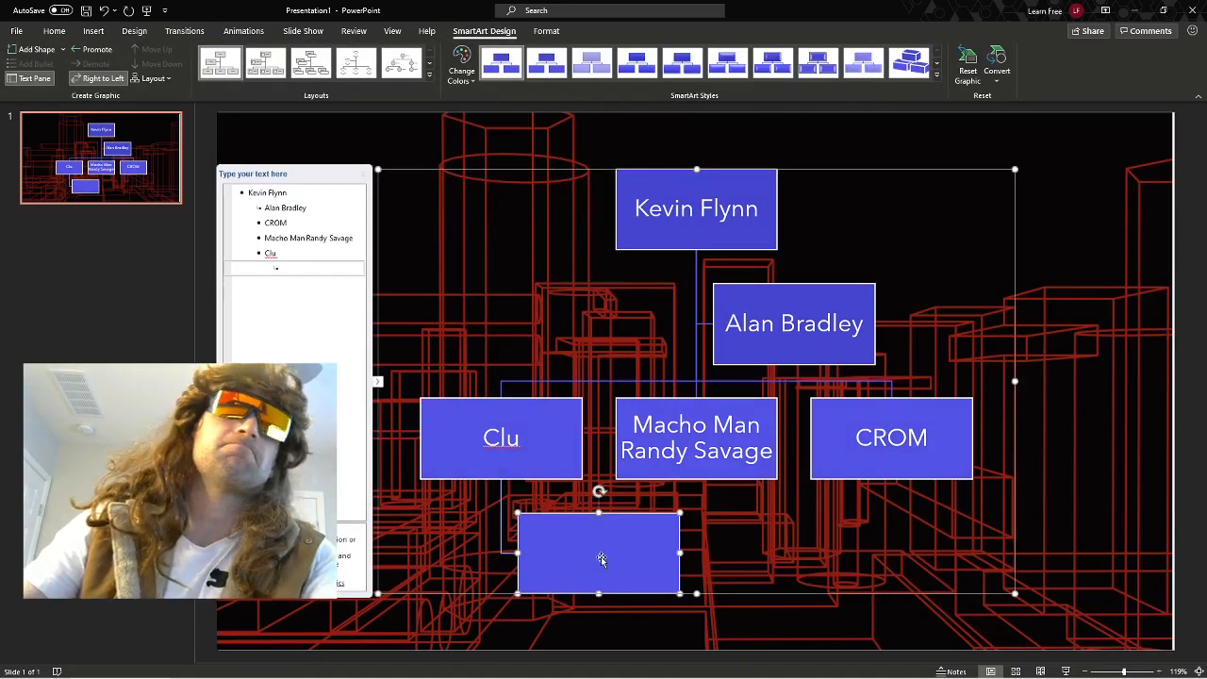
pyautogui.rightClick(601, 558)
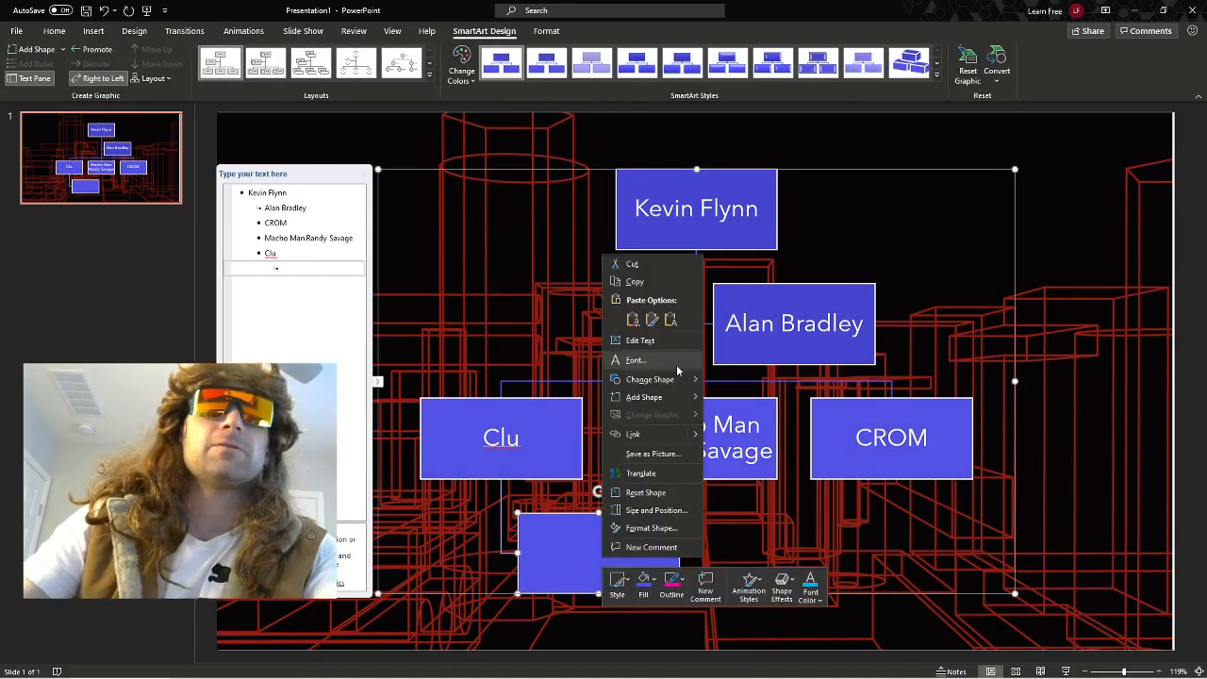
pyautogui.click(670, 340)
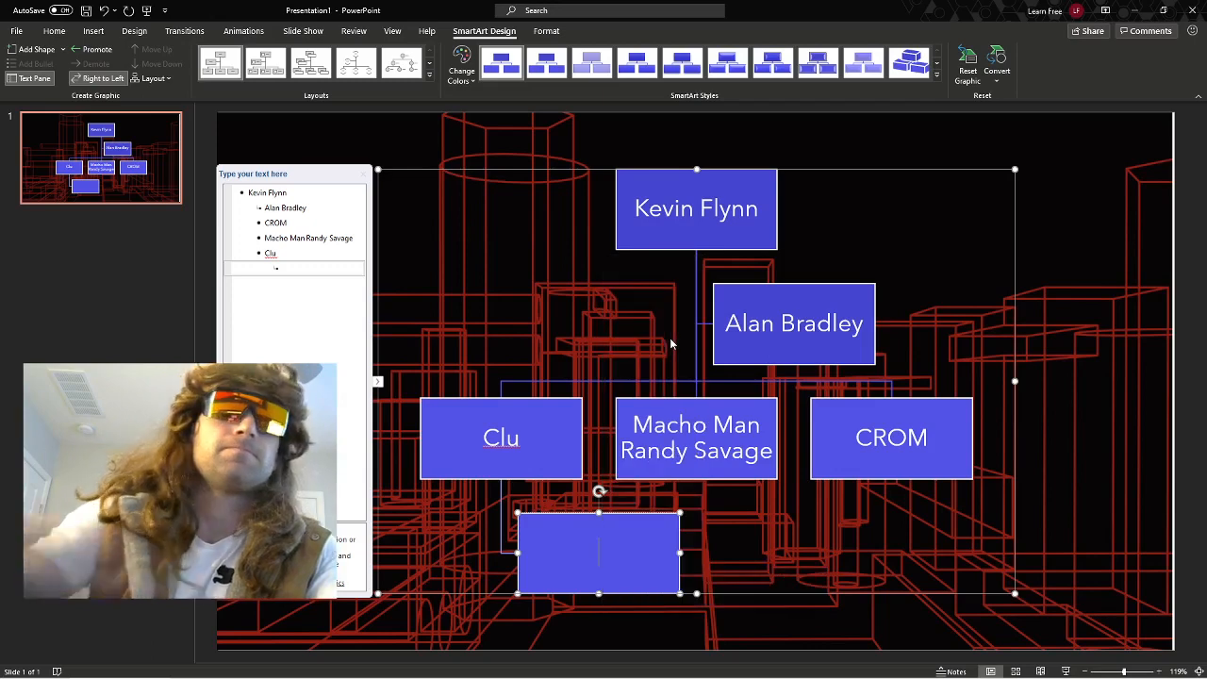
pyautogui.write('Assistant')
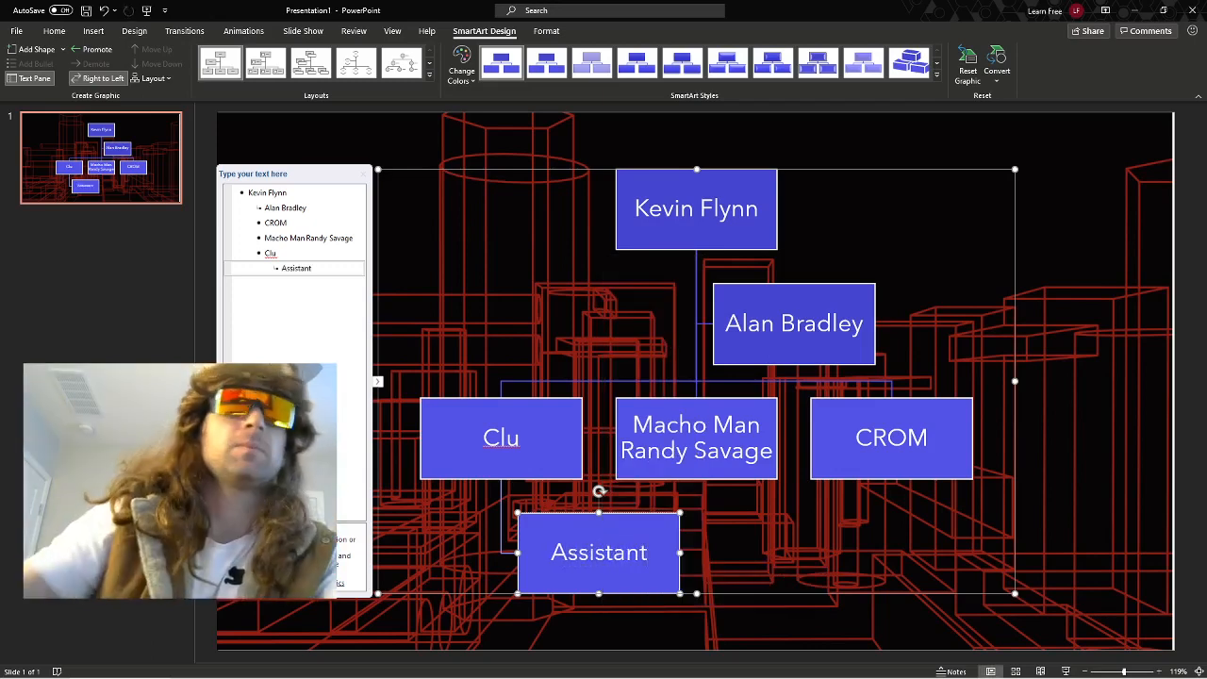
pyautogui.press('Return')
pyautogui.click(618, 274)
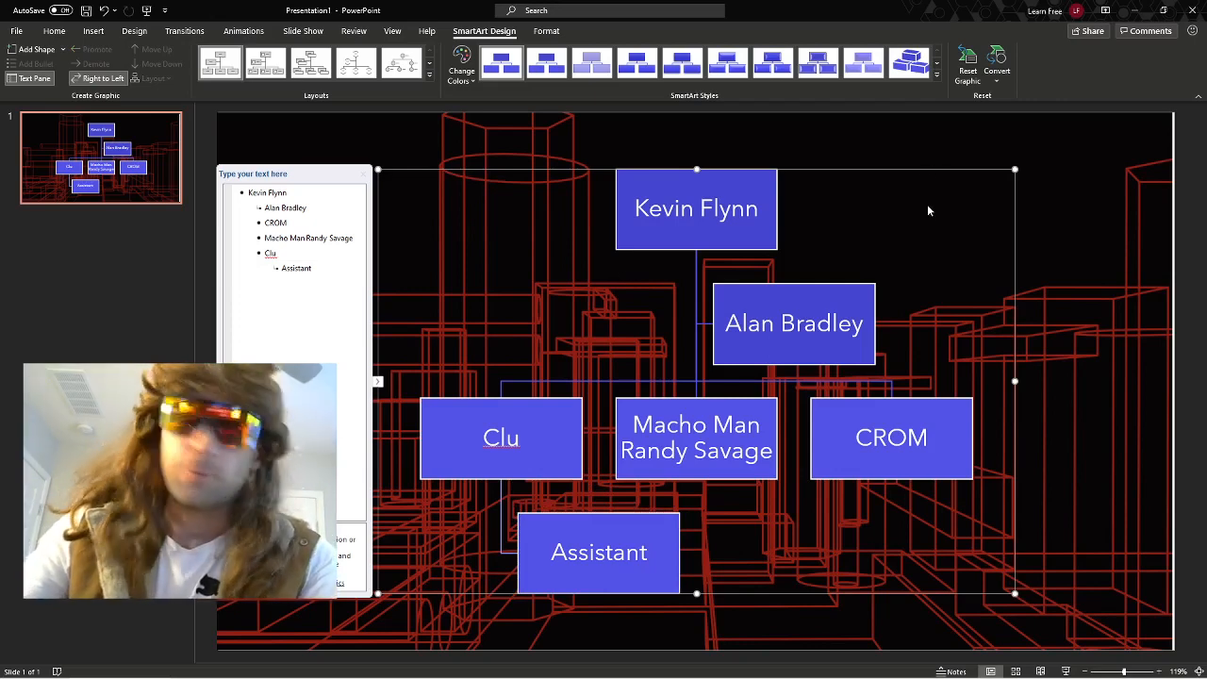
# Delete the existing org chart and insert a Picture Organization Chart from the Hierarchy SmartArt category.
pyautogui.press('Delete')
pyautogui.click(403, 200)
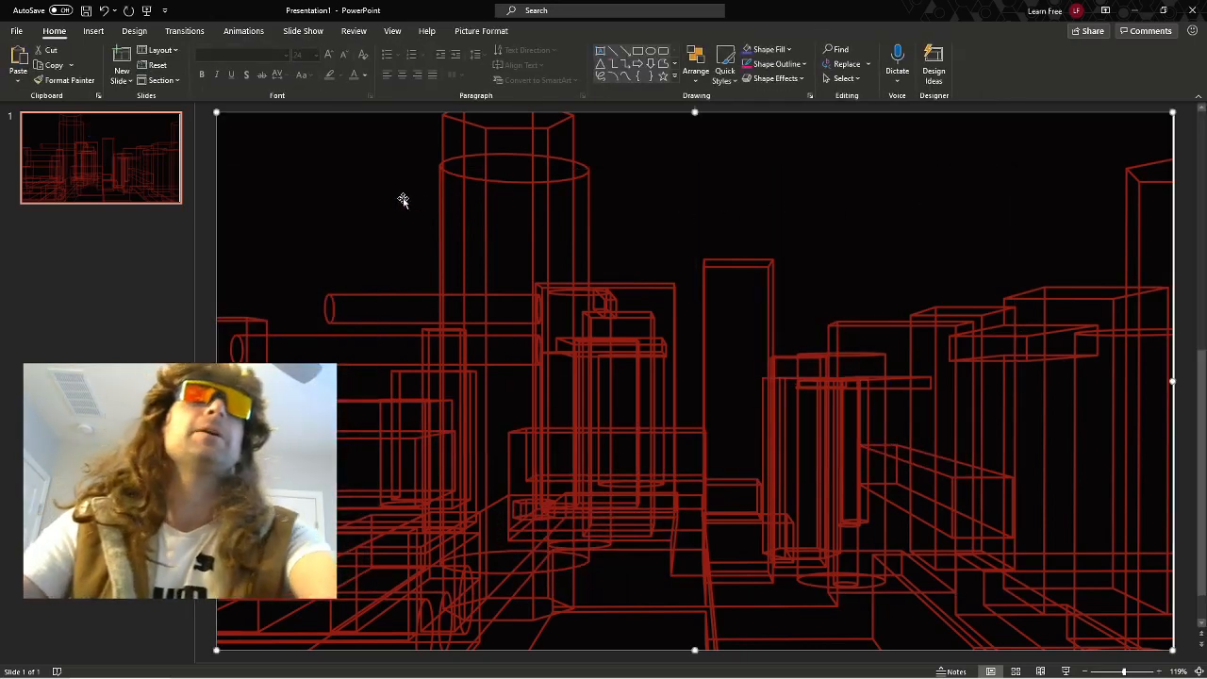
pyautogui.click(94, 30)
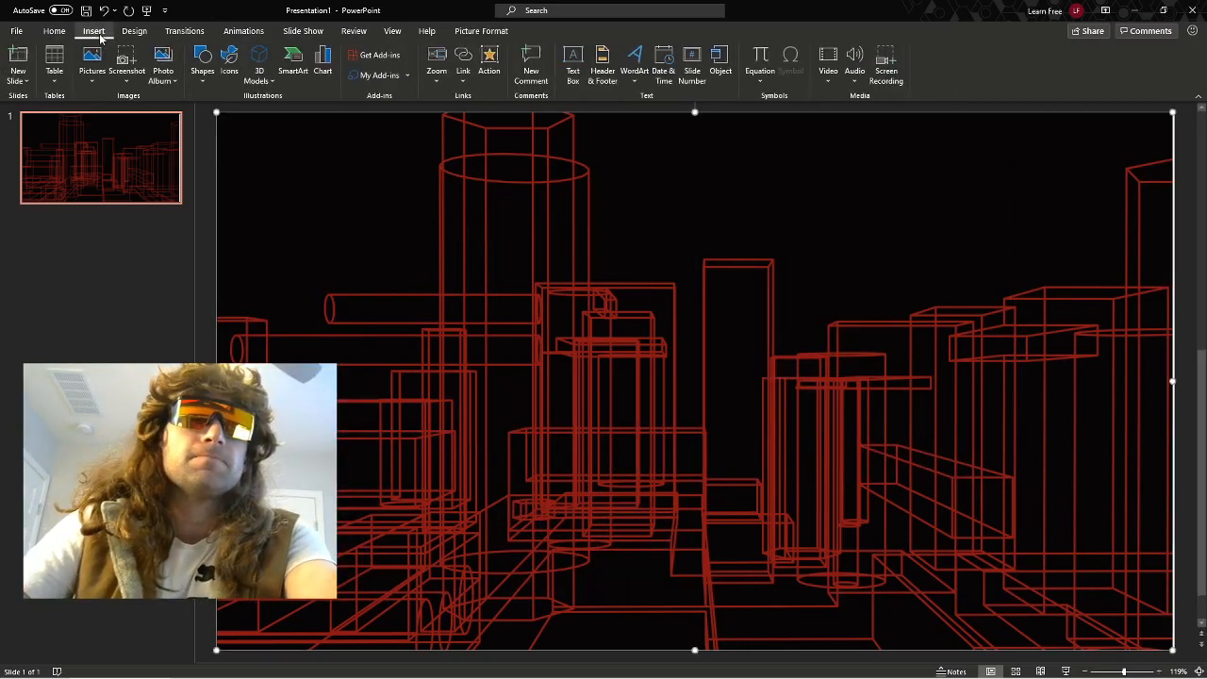
pyautogui.click(294, 65)
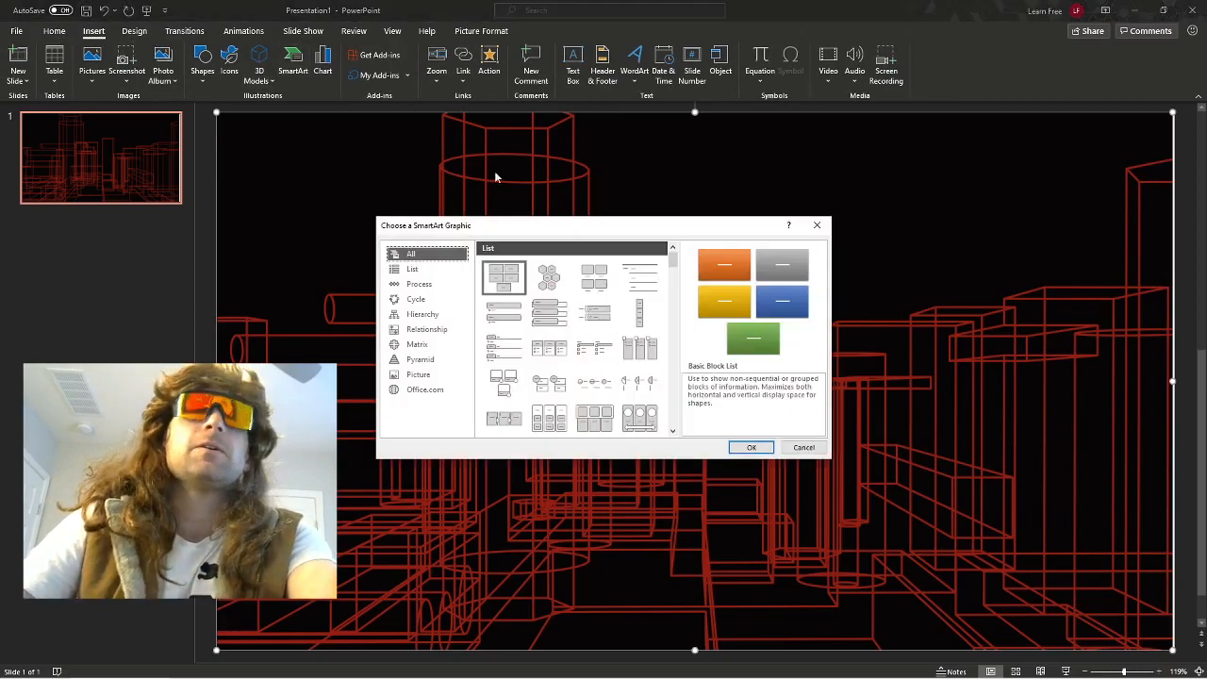
pyautogui.click(432, 315)
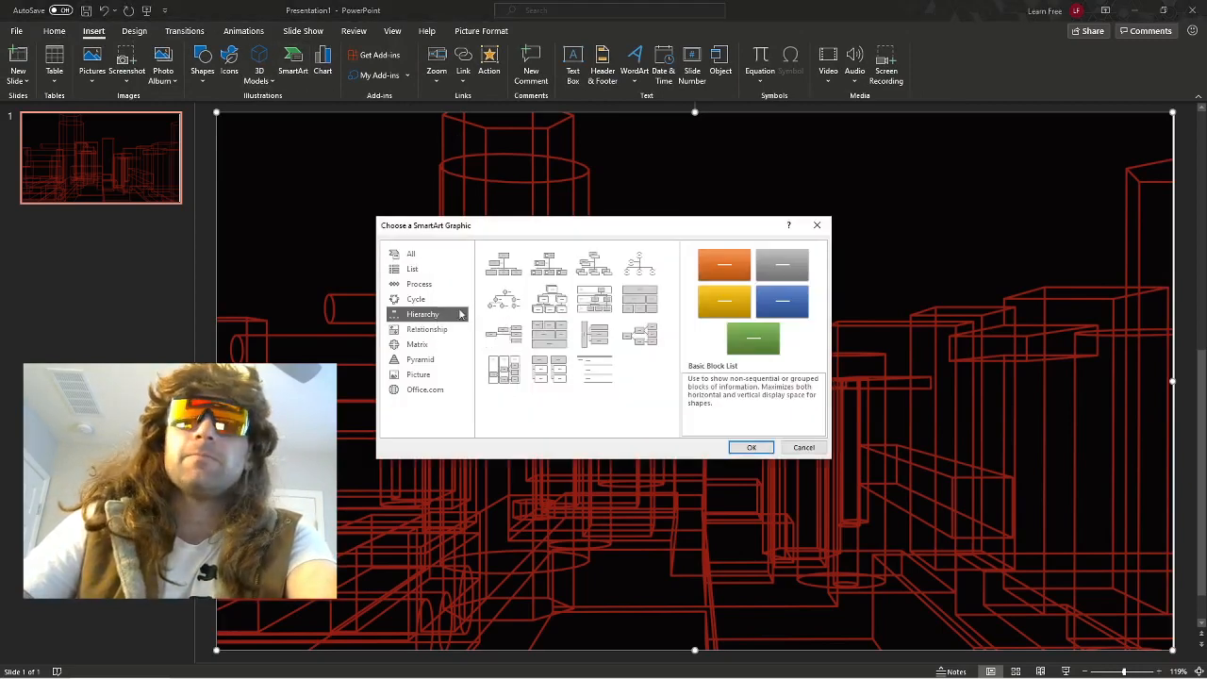
pyautogui.click(549, 264)
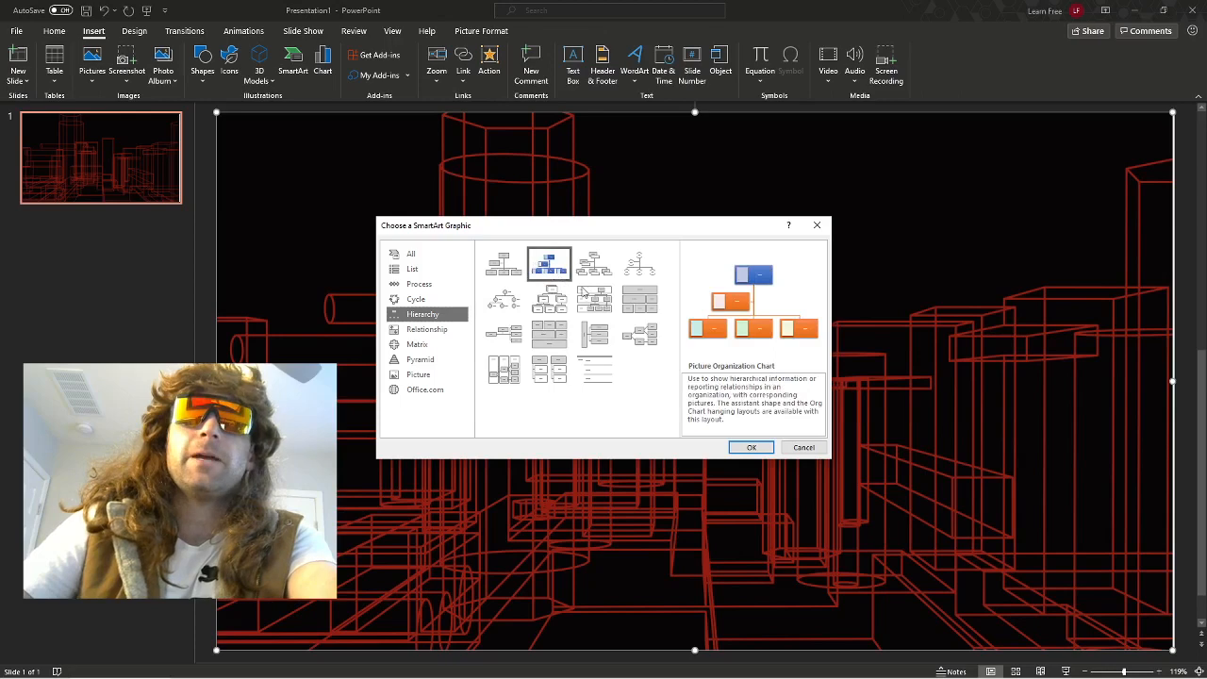
pyautogui.click(741, 450)
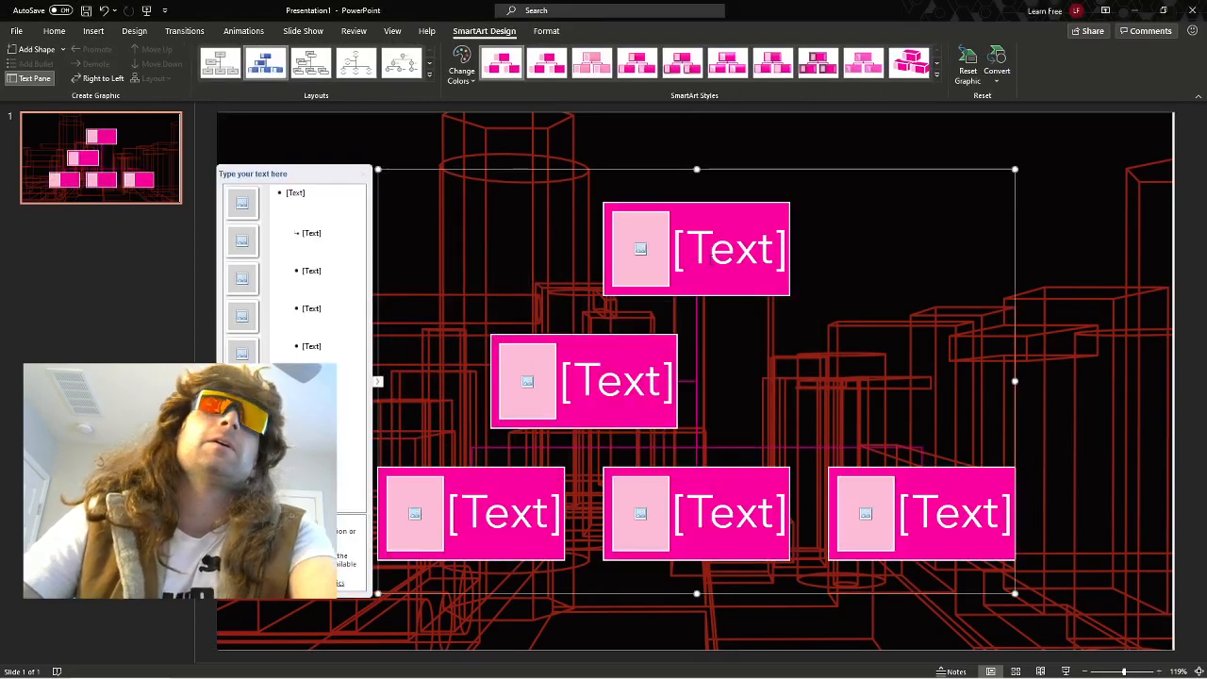
# Enter Kevin Flynn in the top box of the chart and Alan Bradley in the assistant box below it.
pyautogui.click(709, 262)
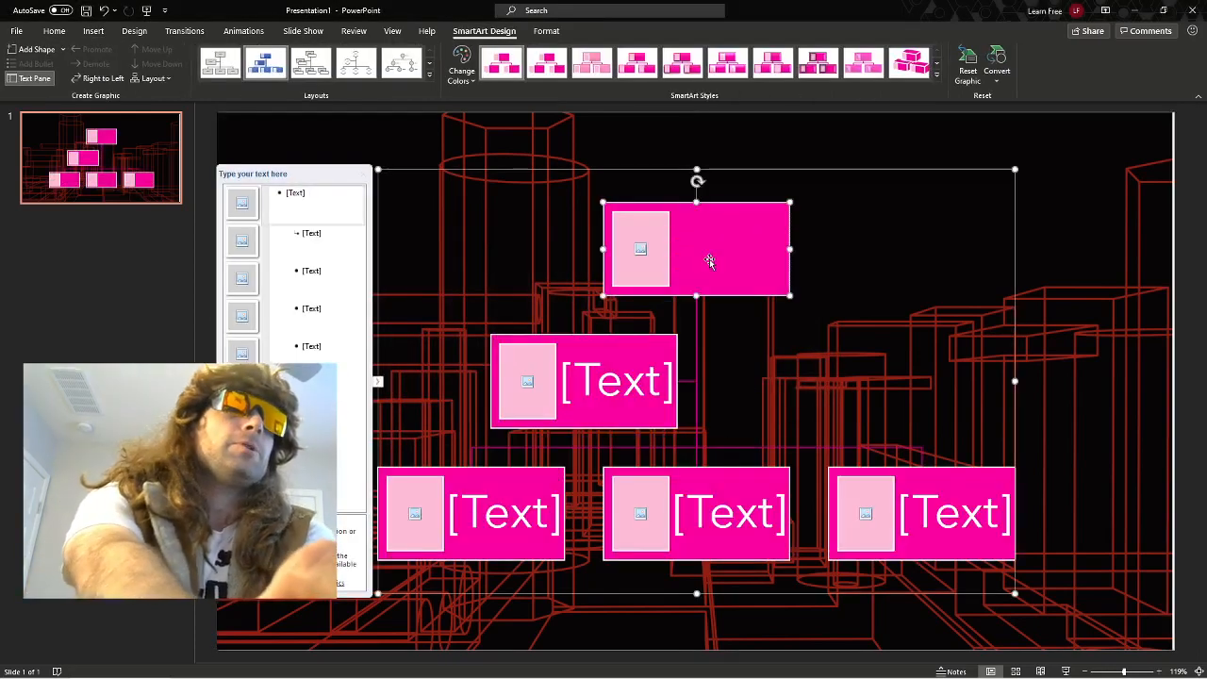
pyautogui.write('Kevin Fly')
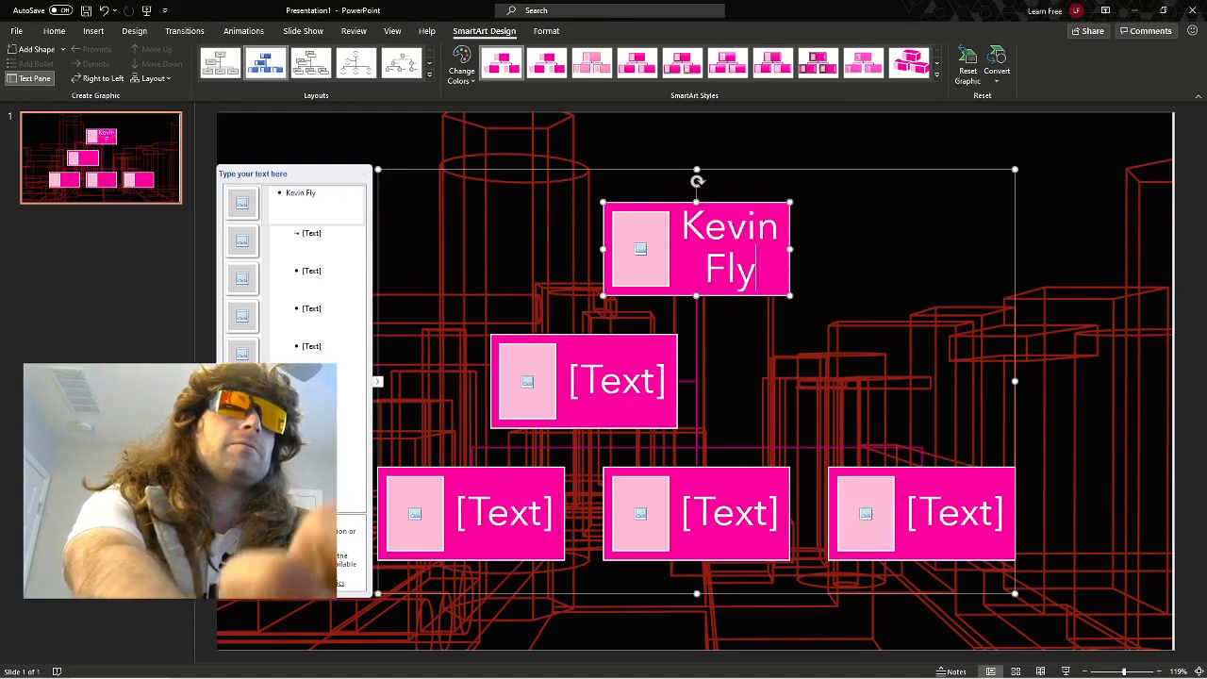
pyautogui.write('nn')
pyautogui.click(611, 377)
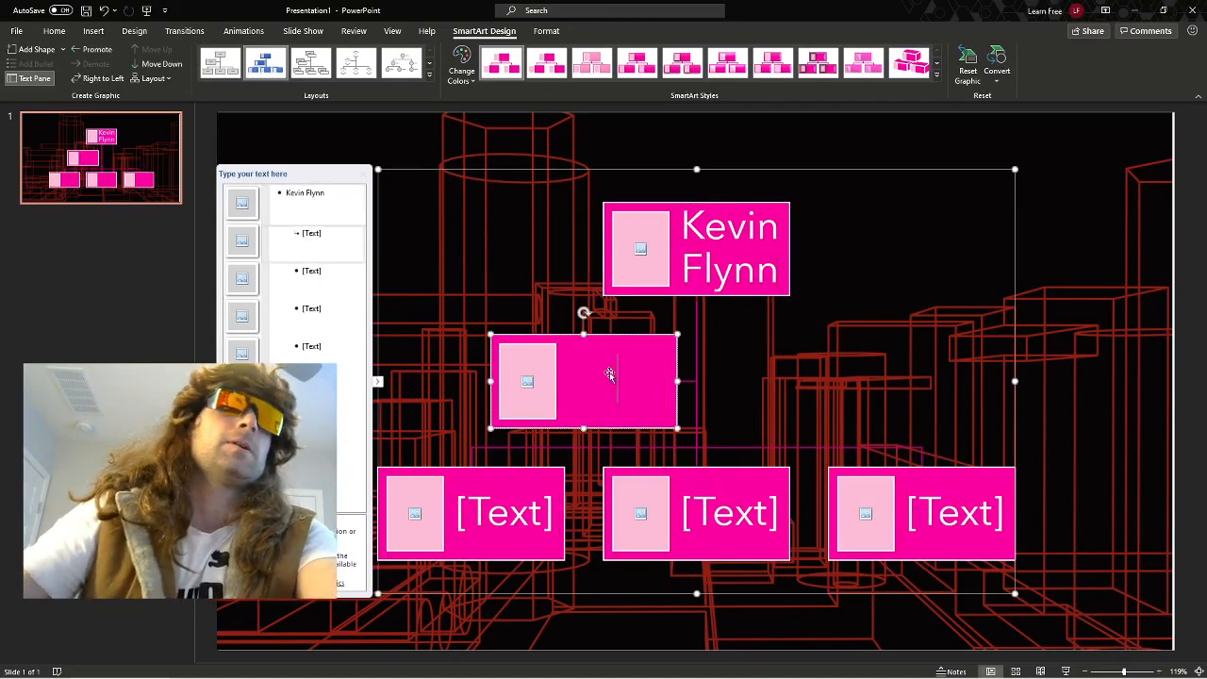
pyautogui.write('A')
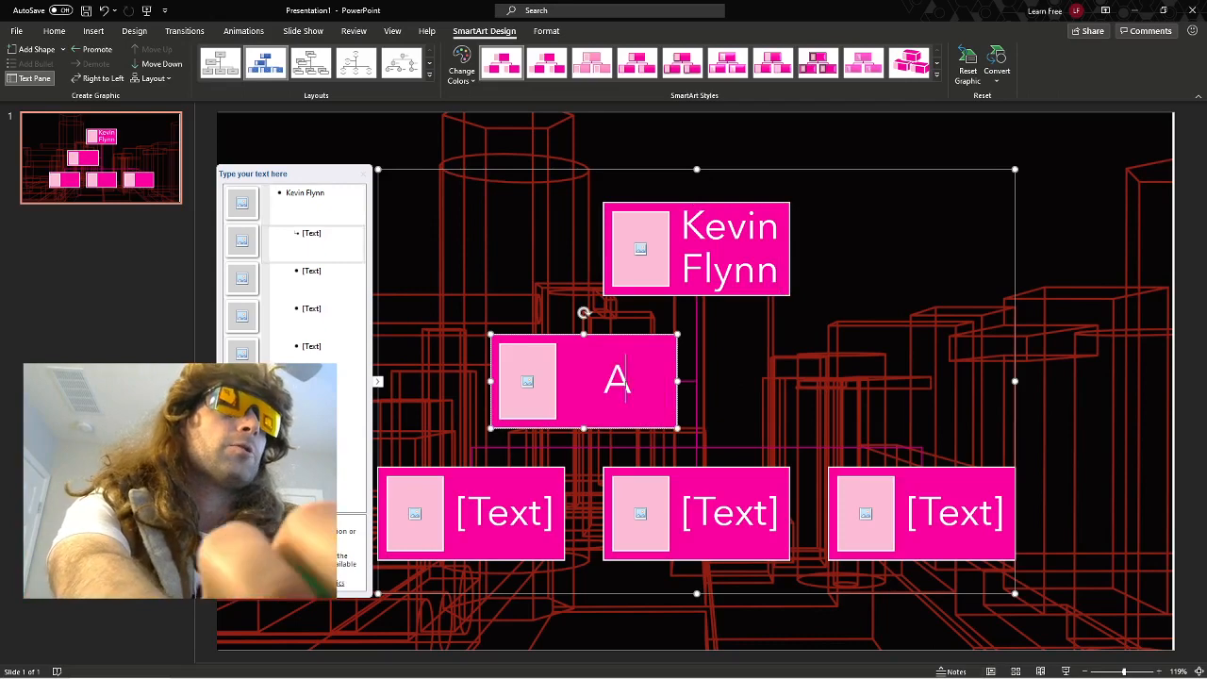
pyautogui.write('lan Bradley')
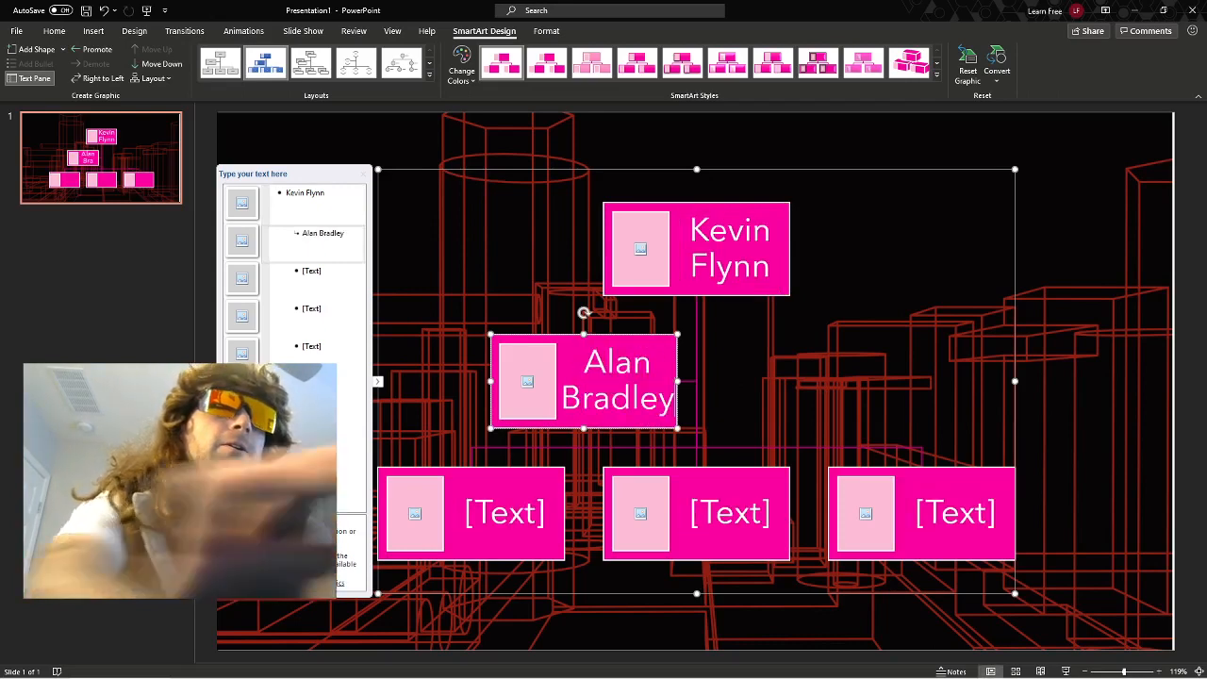
# Fill the three bottom-row boxes, in order, with Clu, CROM and Macho Man Randy Savage.
pyautogui.click(473, 497)
pyautogui.write('Clu')
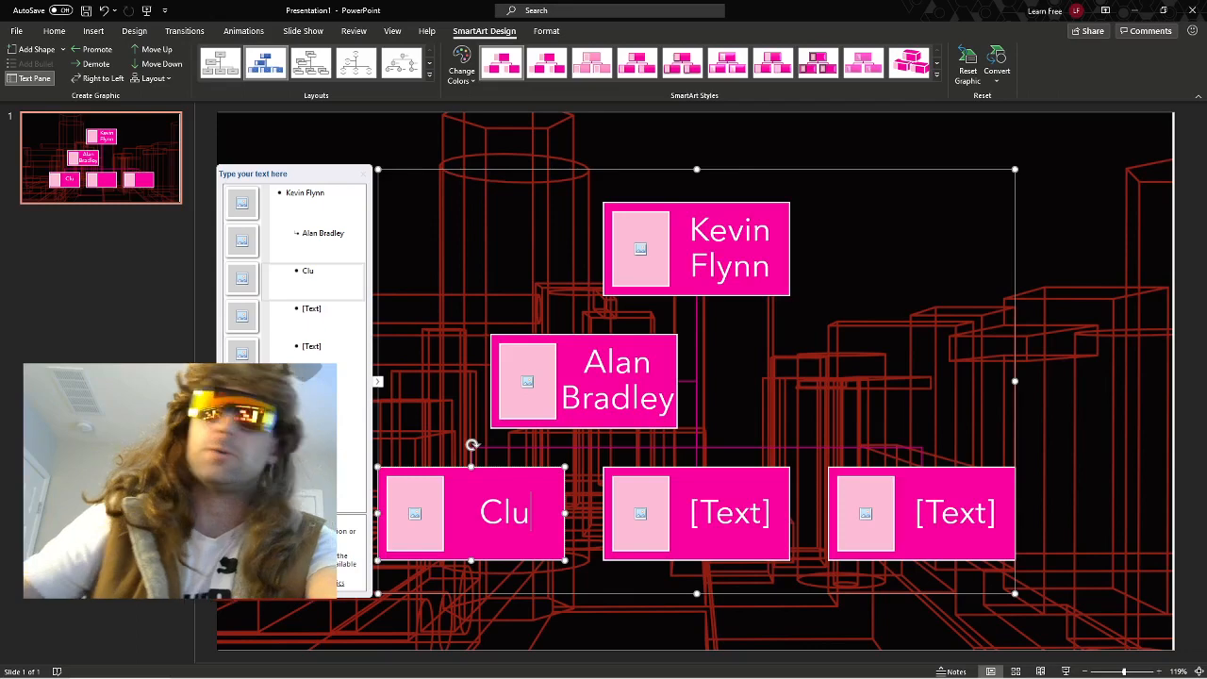
pyautogui.click(728, 517)
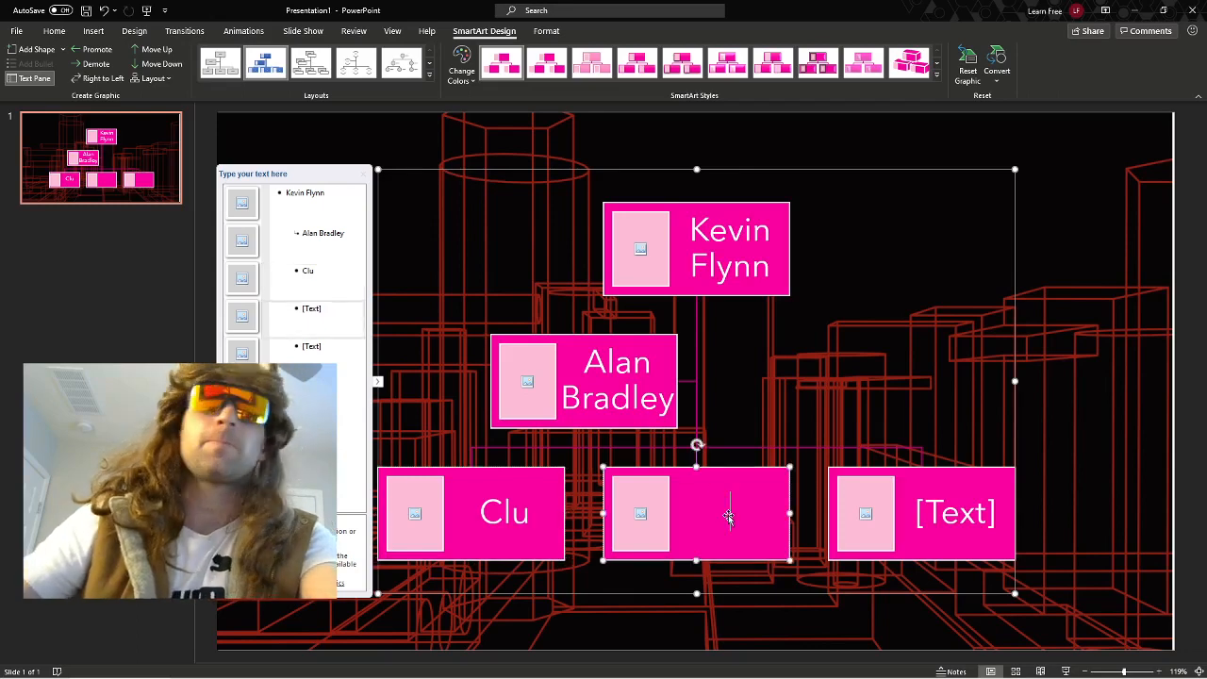
pyautogui.write('CROM')
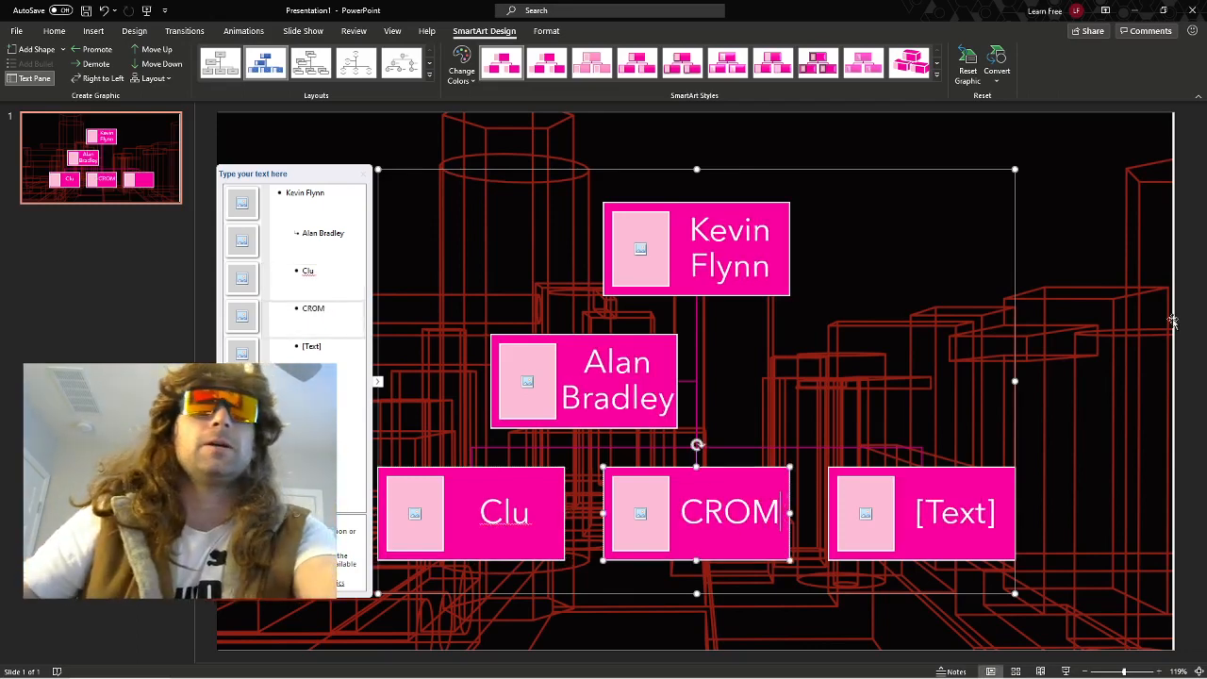
pyautogui.click(978, 510)
pyautogui.write('ma')
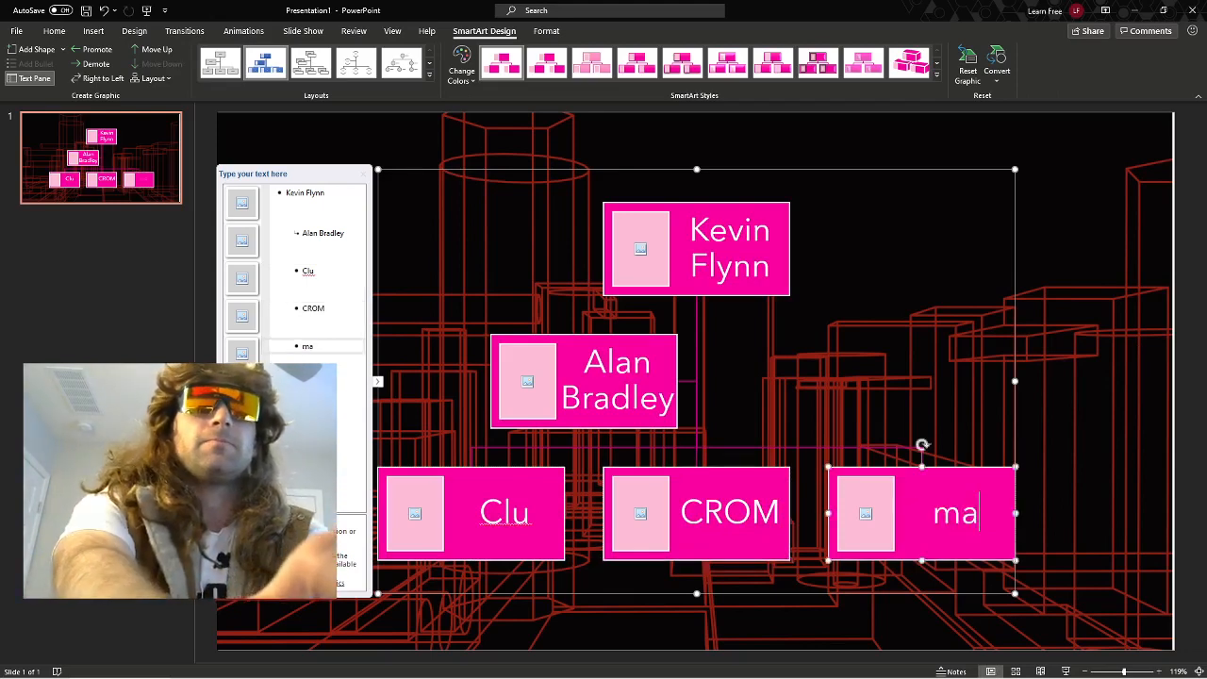
pyautogui.press('BackSpace')
pyautogui.press('BackSpace')
pyautogui.write('Macho Man R')
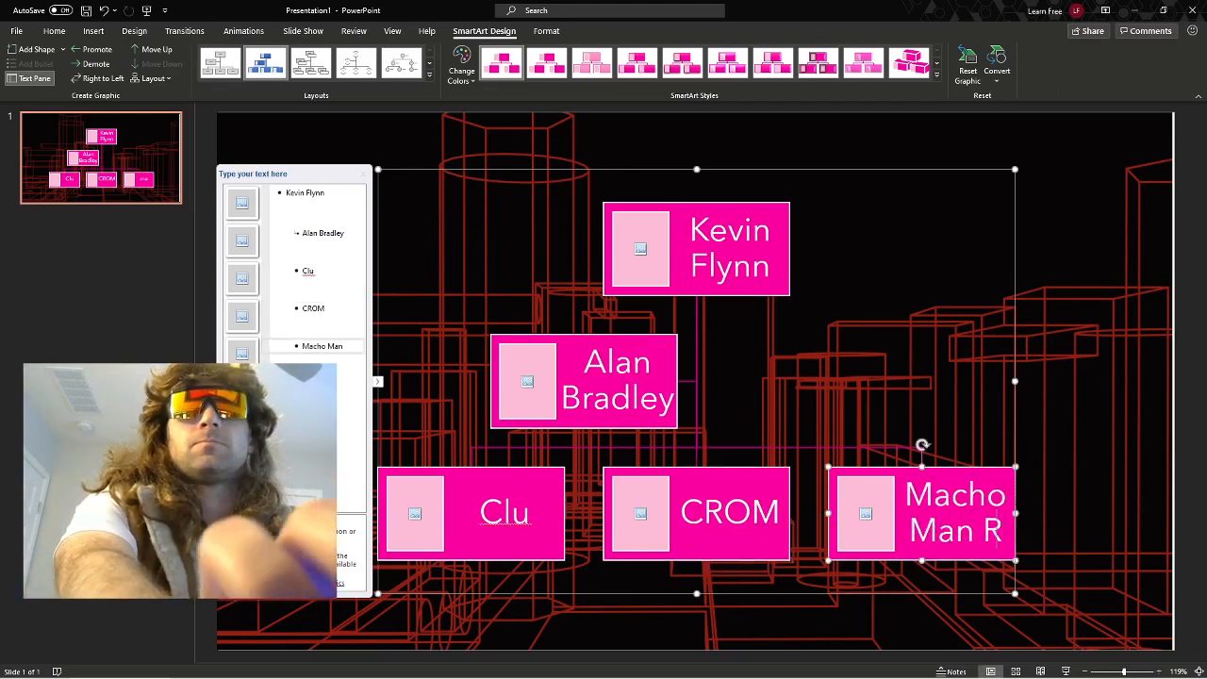
pyautogui.write('andy Savage')
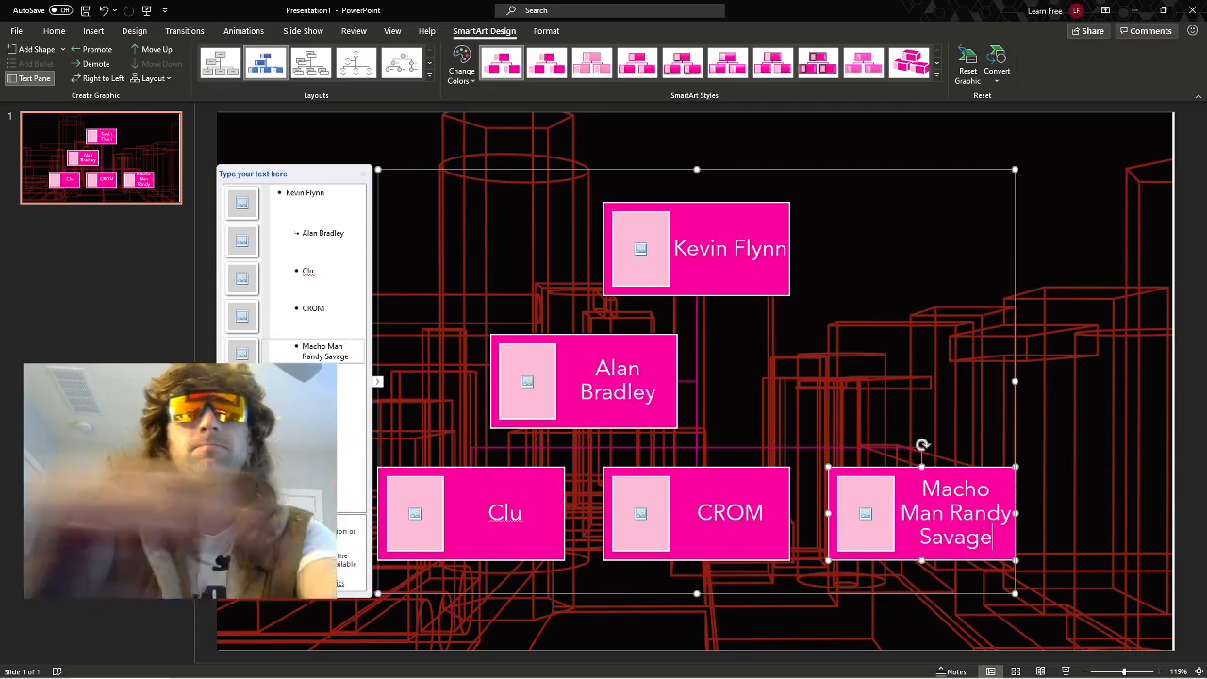
# Fill the picture placeholder of the Kevin Flynn box with the Kevin Flynn image from the Pictures folder.
pyautogui.click(639, 246)
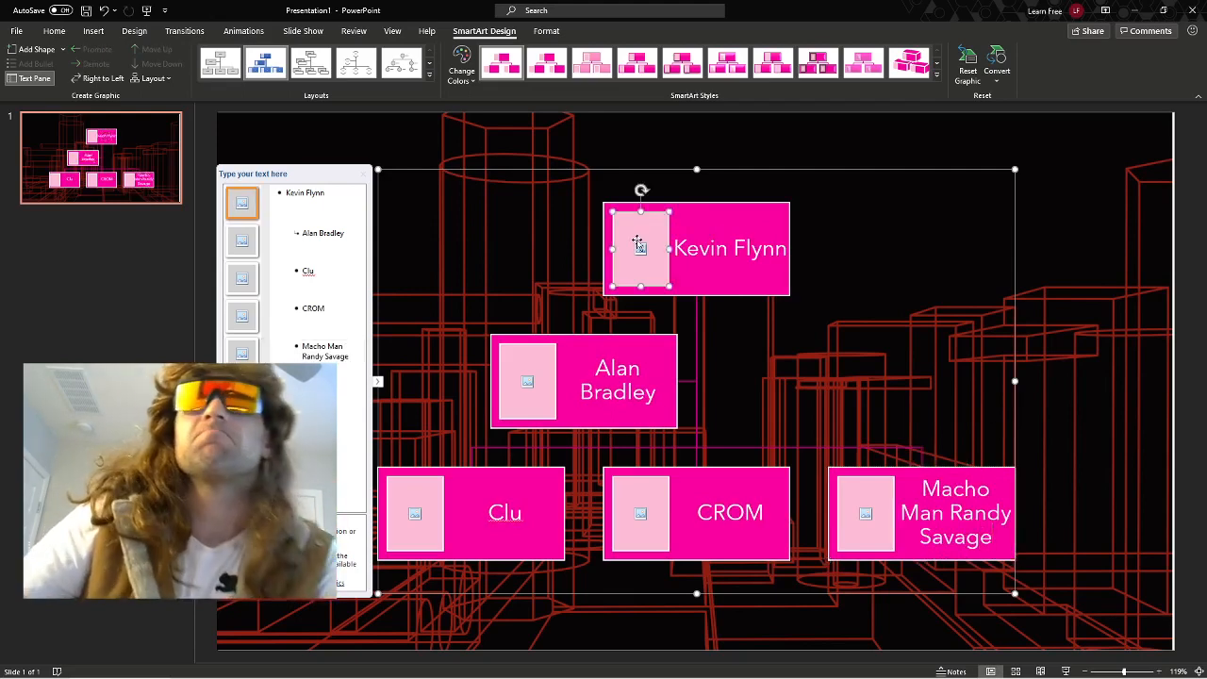
pyautogui.rightClick(641, 256)
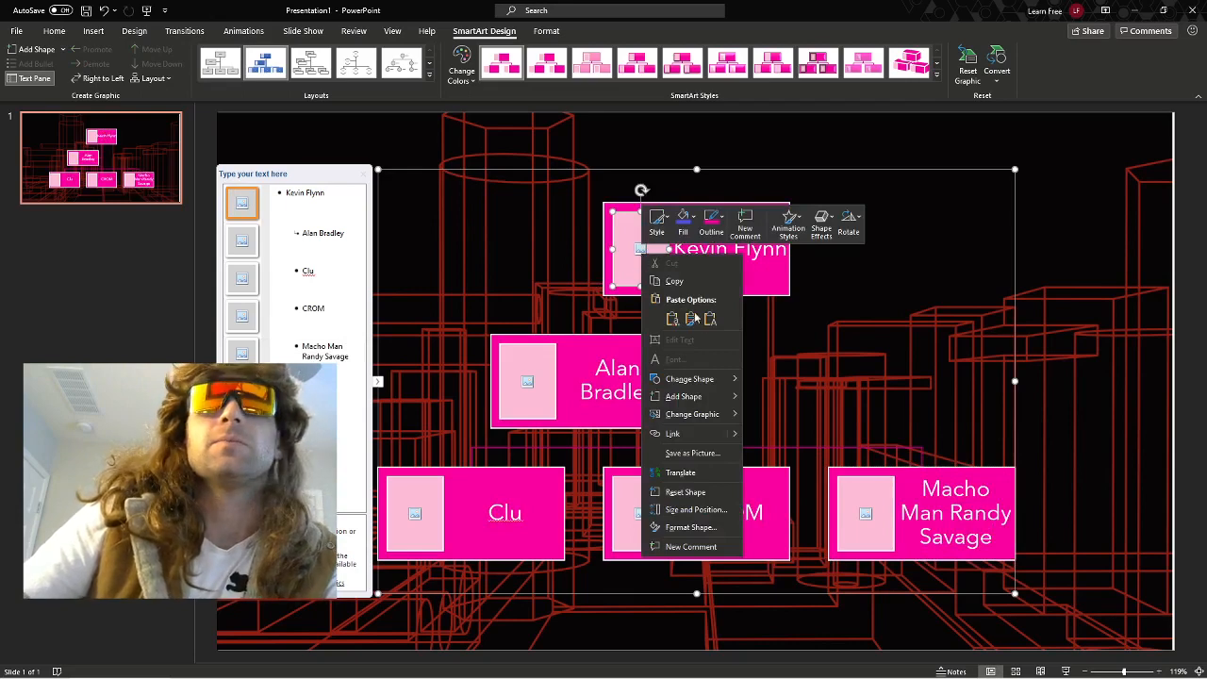
pyautogui.moveTo(724, 413)
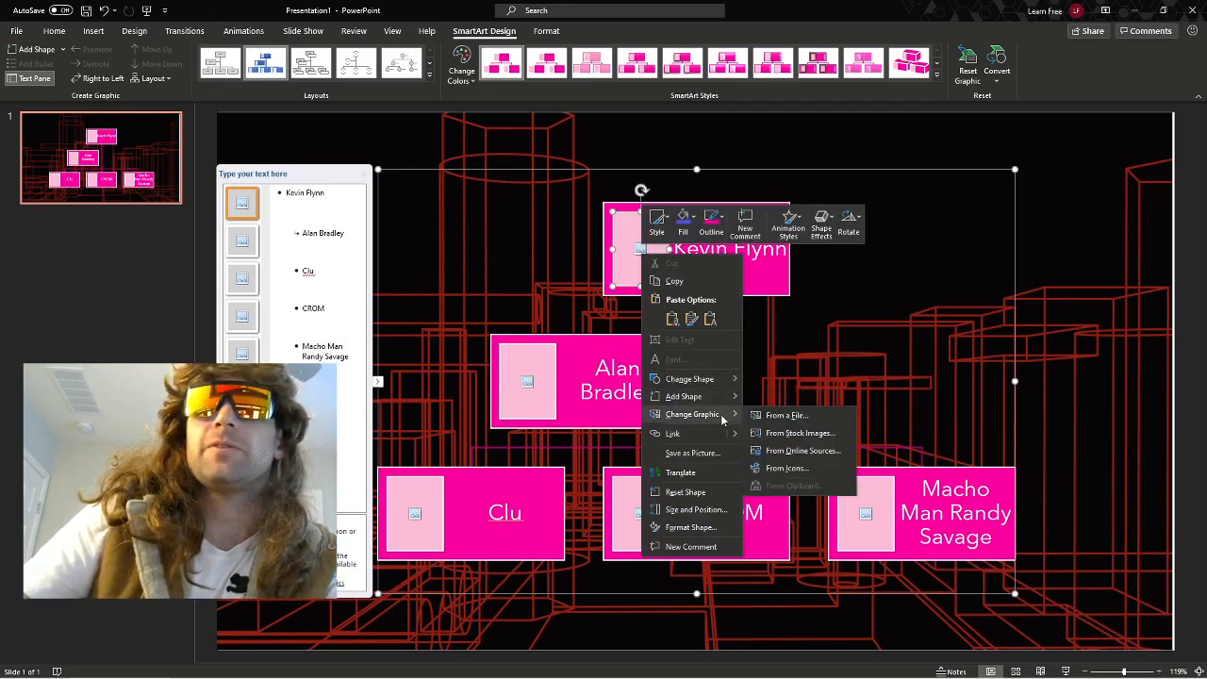
pyautogui.click(787, 416)
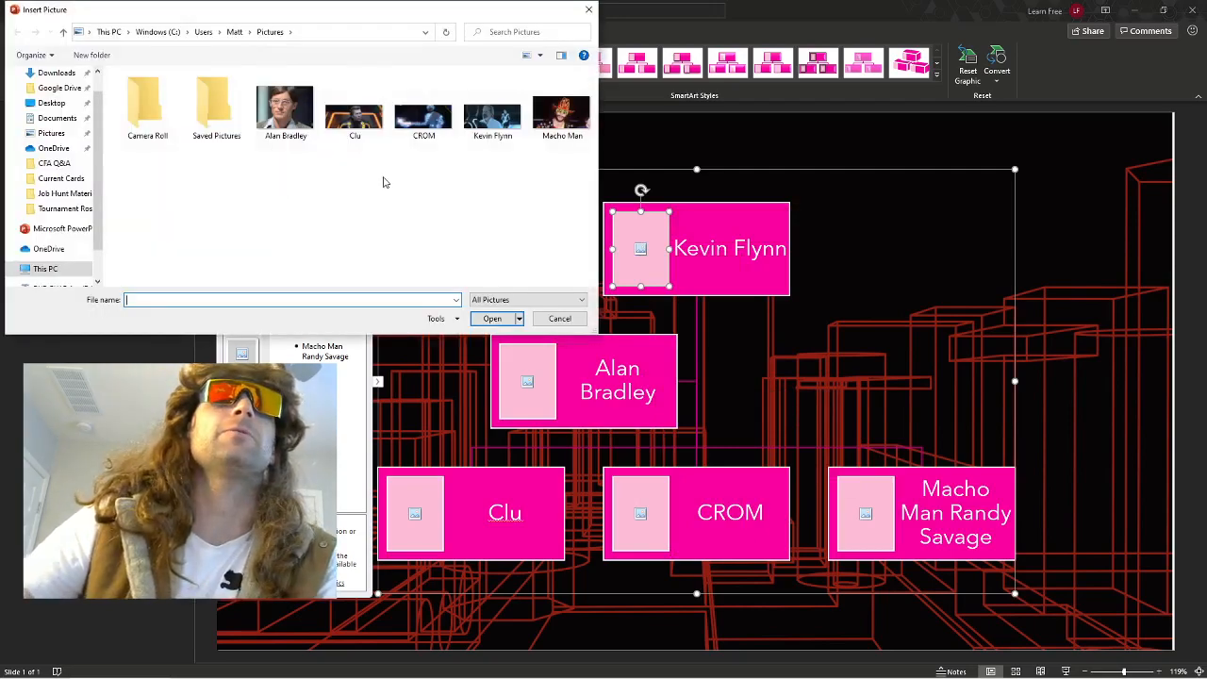
pyautogui.doubleClick(481, 128)
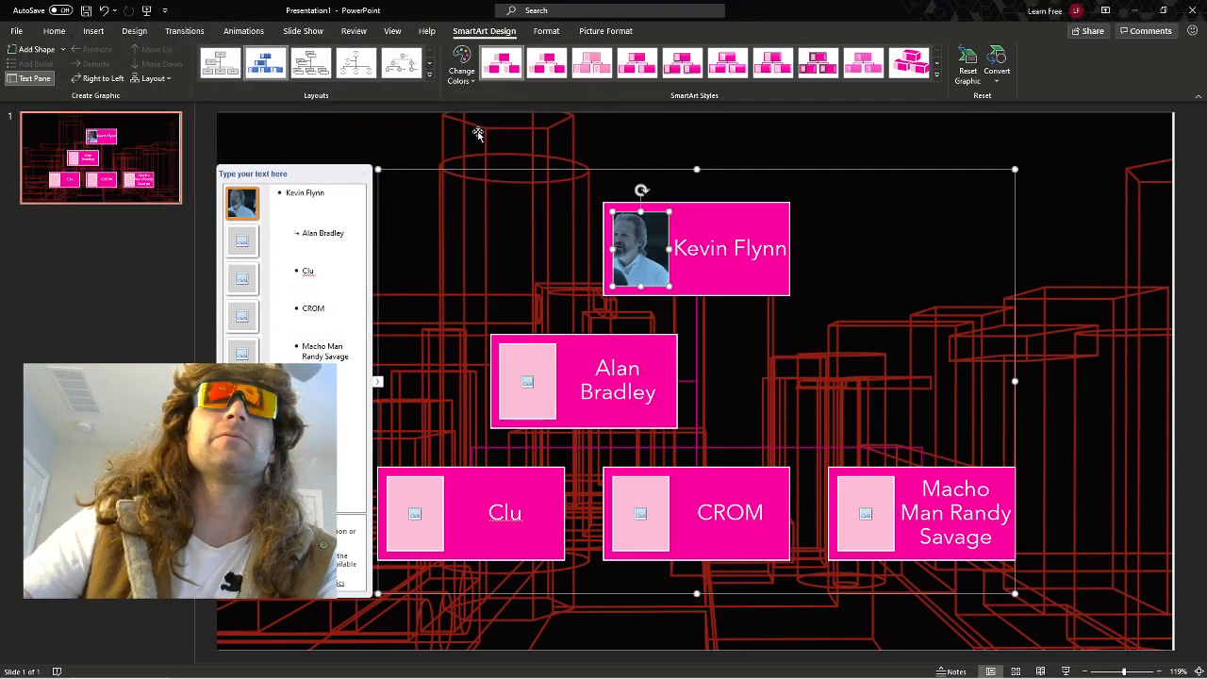
pyautogui.rightClick(529, 383)
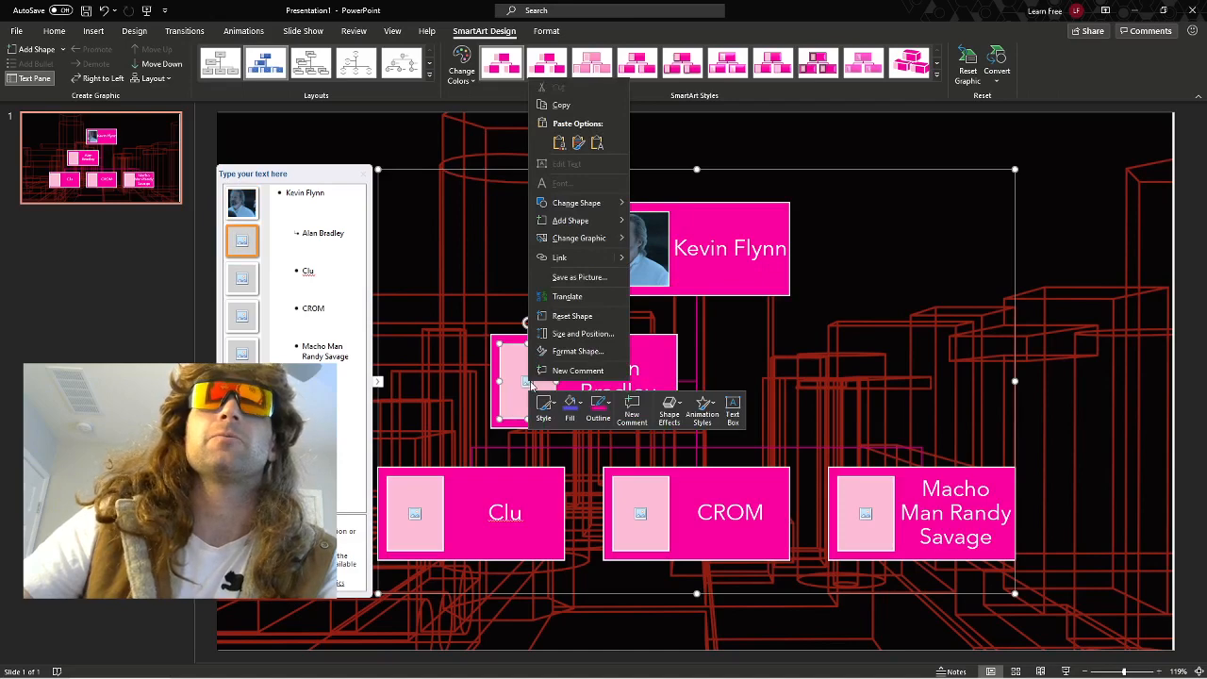
pyautogui.moveTo(610, 239)
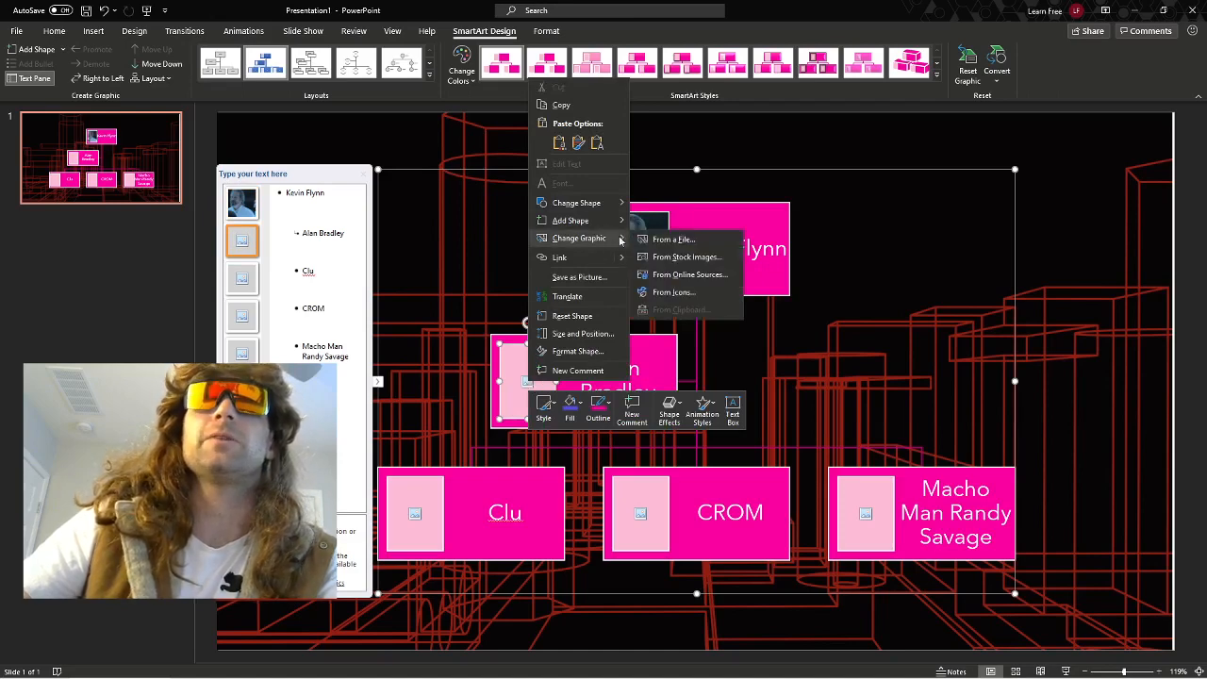
pyautogui.click(672, 239)
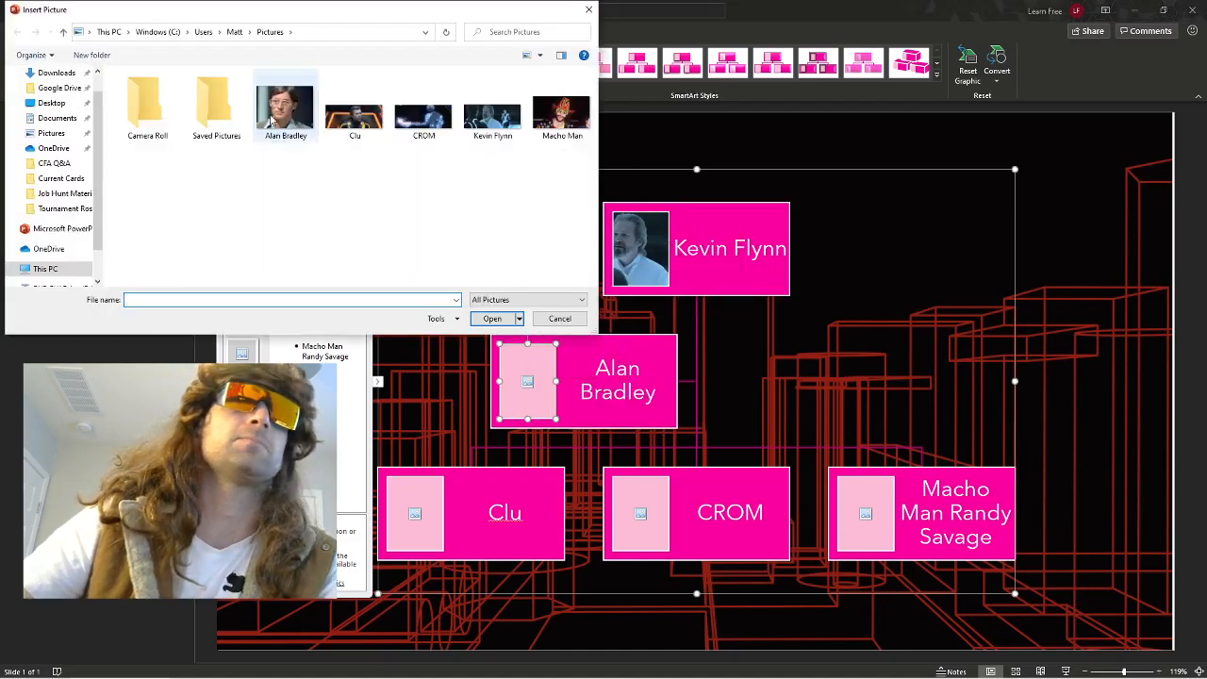
pyautogui.click(271, 121)
pyautogui.click(493, 317)
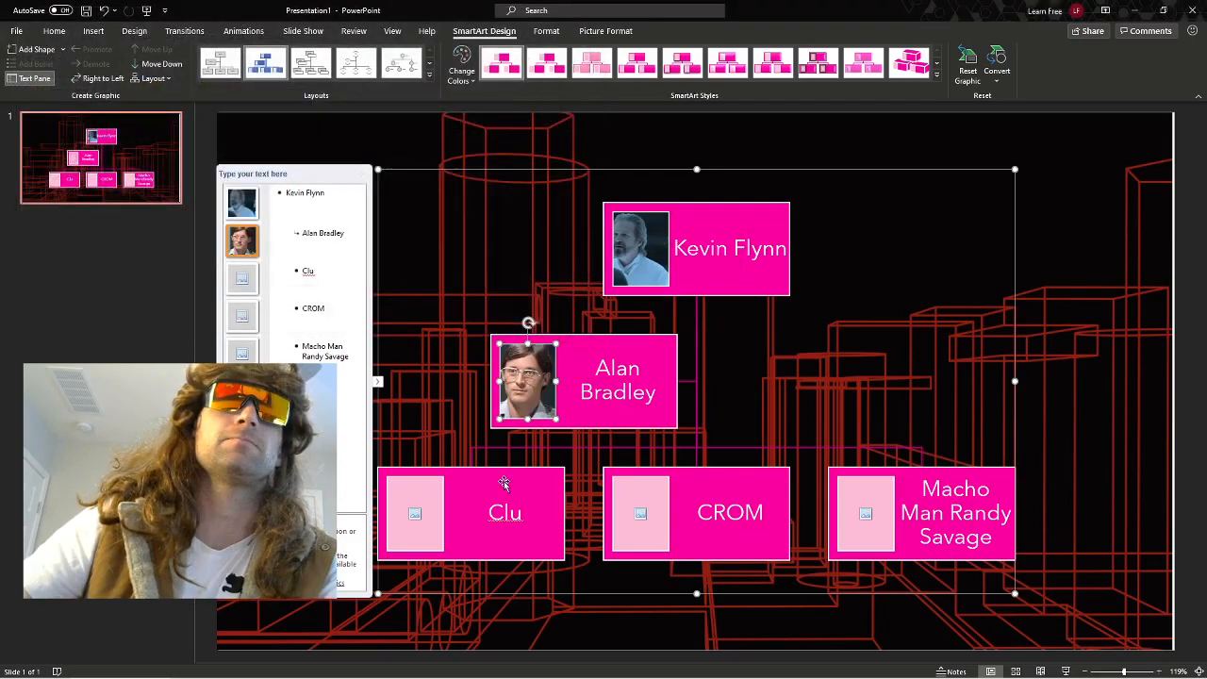
# Fill the Clu box's picture placeholder with the Clu image file.
pyautogui.rightClick(407, 511)
pyautogui.moveTo(486, 376)
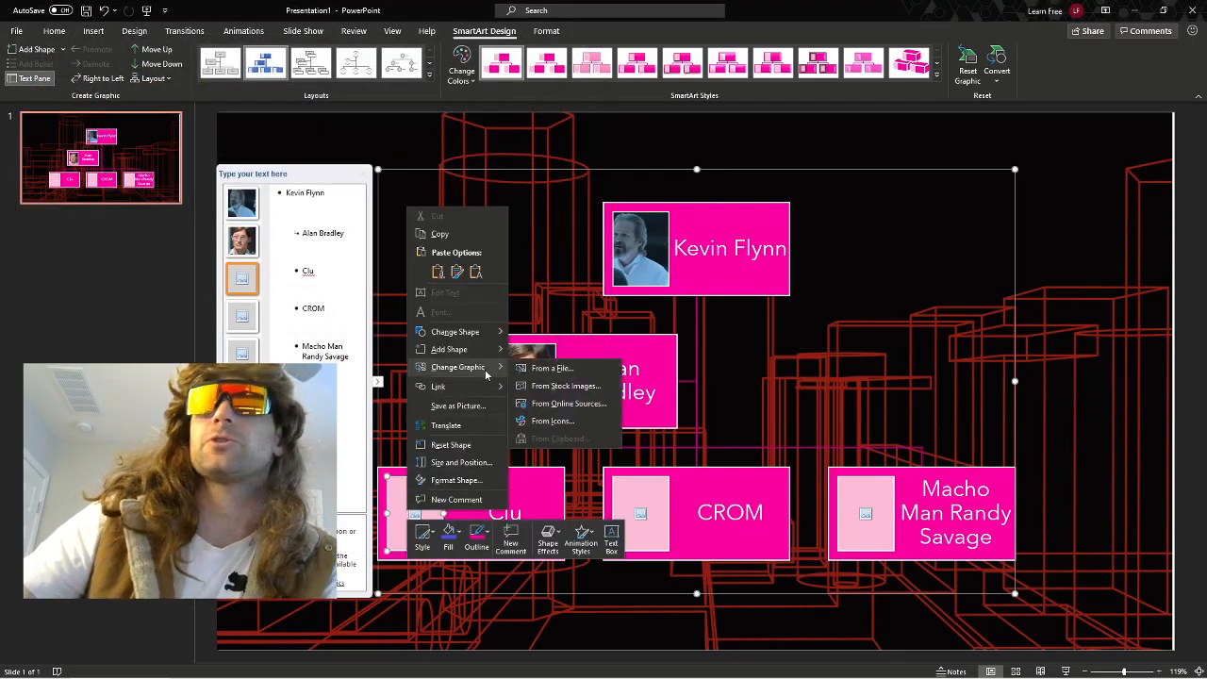
pyautogui.click(549, 368)
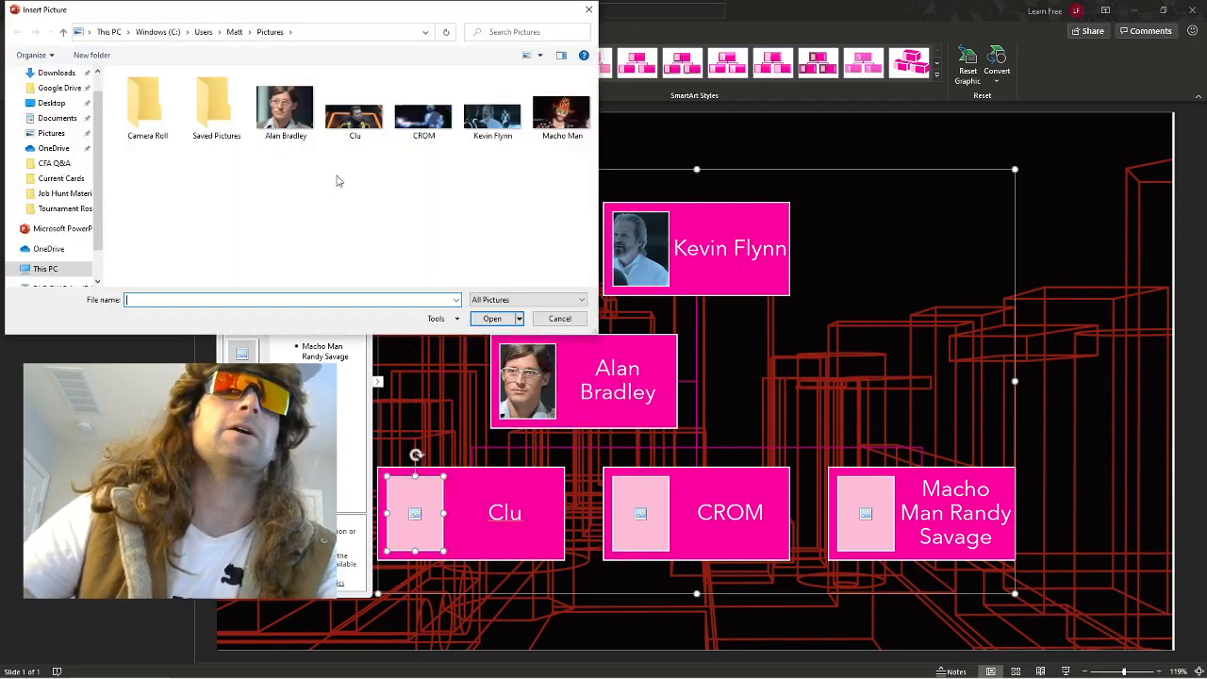
pyautogui.click(355, 118)
pyautogui.click(493, 318)
# Fill the CROM box's picture placeholder with the CROM image file.
pyautogui.rightClick(643, 511)
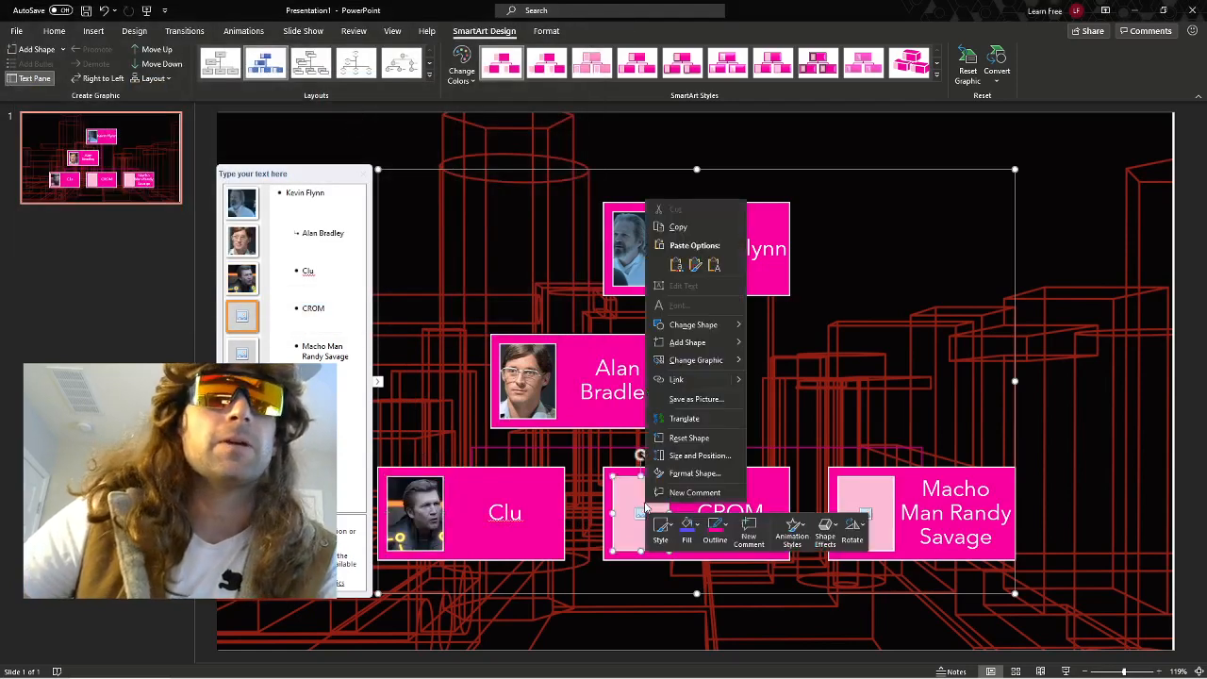
pyautogui.moveTo(709, 366)
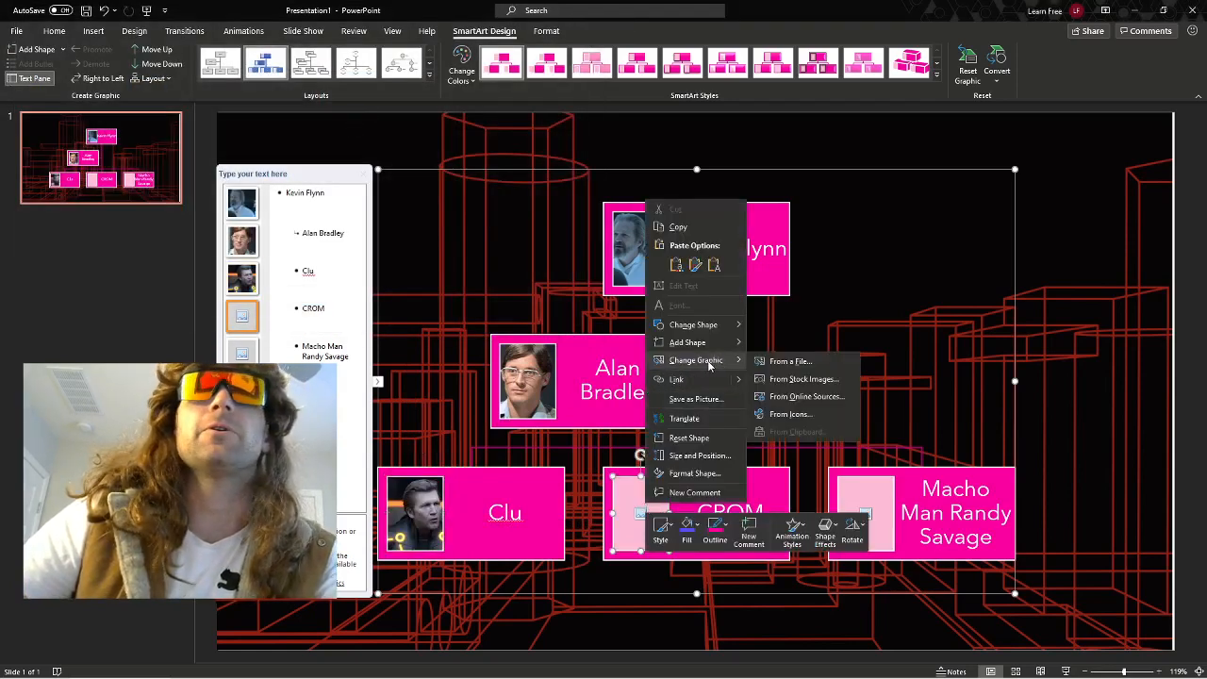
pyautogui.click(754, 361)
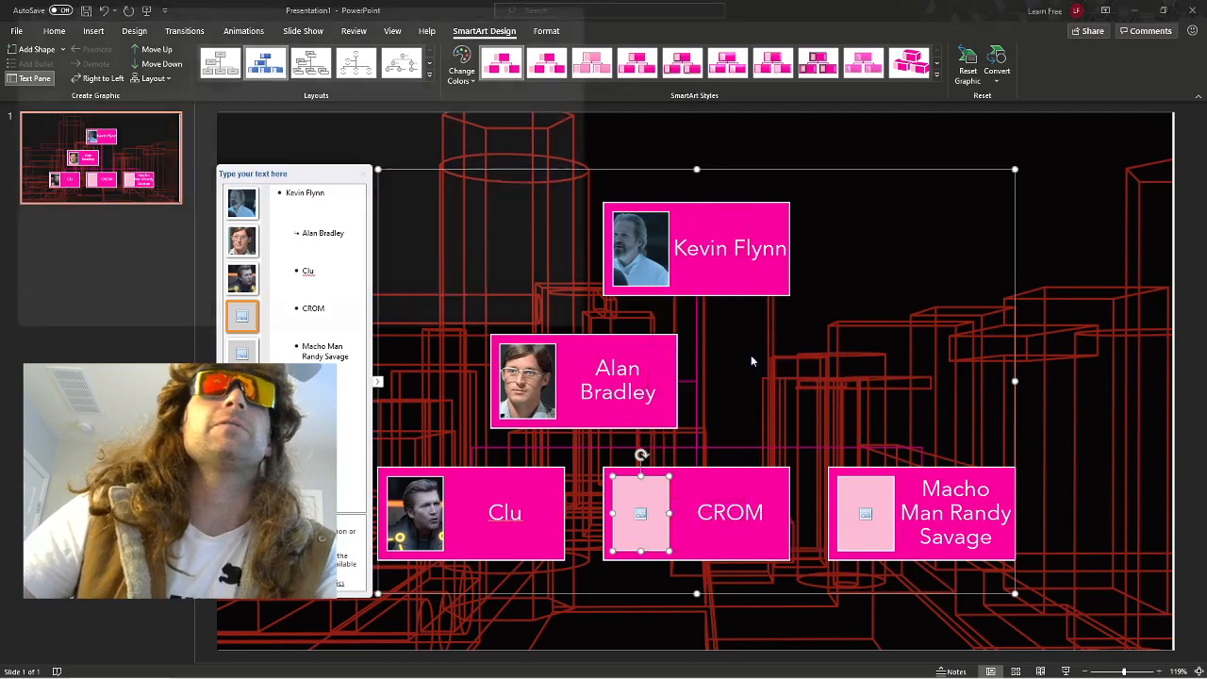
pyautogui.doubleClick(423, 118)
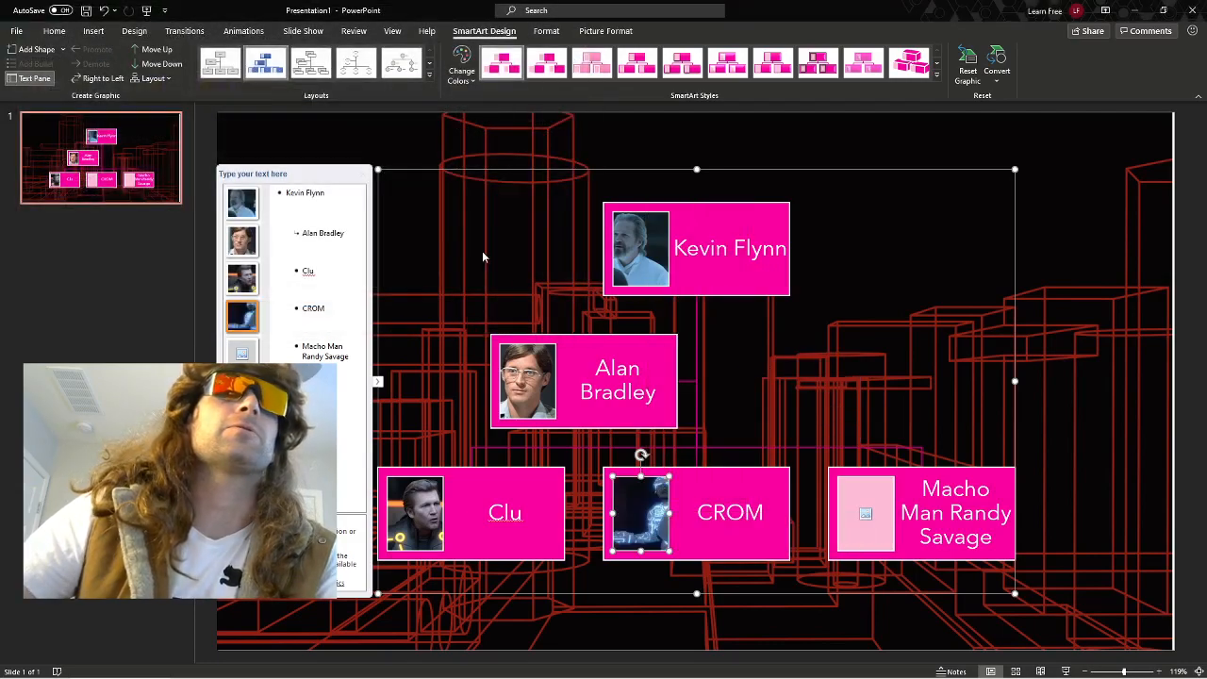
# Fill the Macho Man Randy Savage box's picture placeholder with the Macho Man image file.
pyautogui.click(864, 498)
pyautogui.rightClick(864, 498)
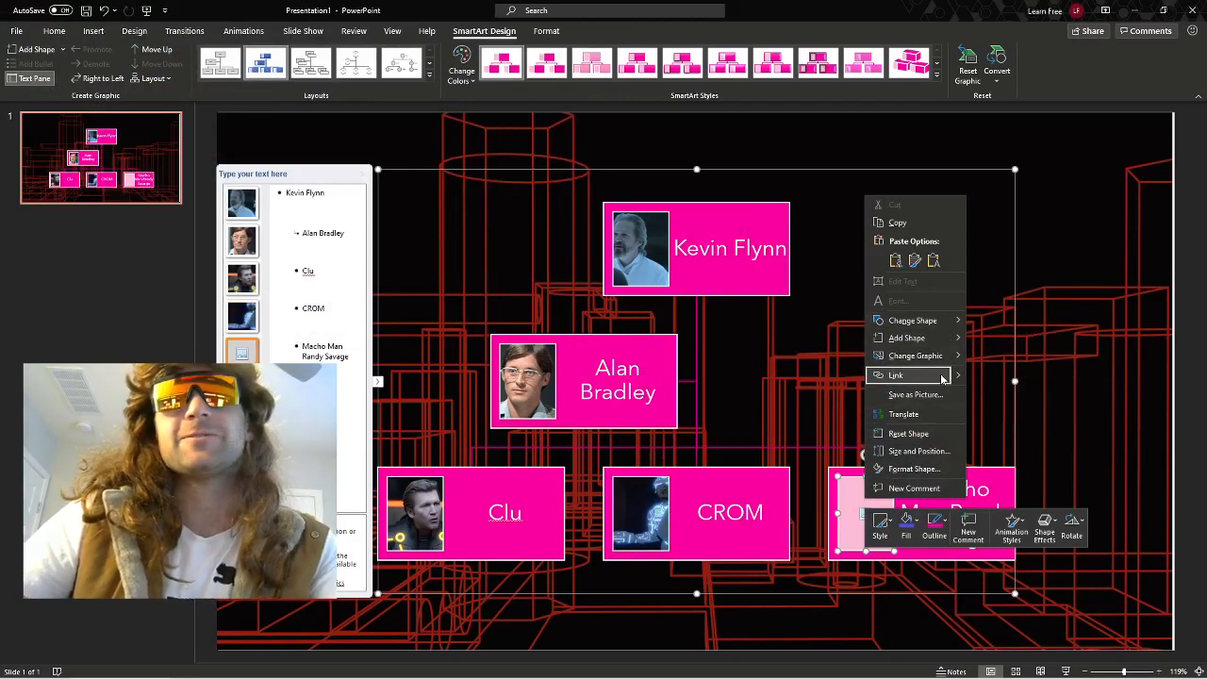
pyautogui.click(975, 355)
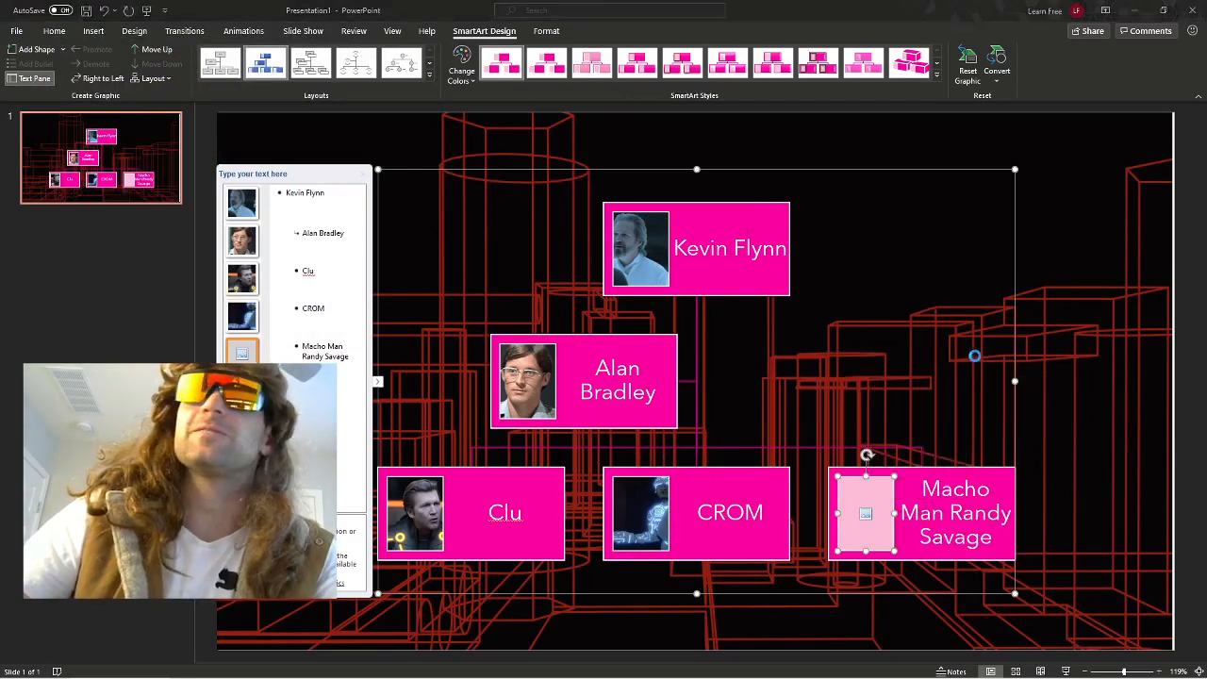
pyautogui.doubleClick(562, 104)
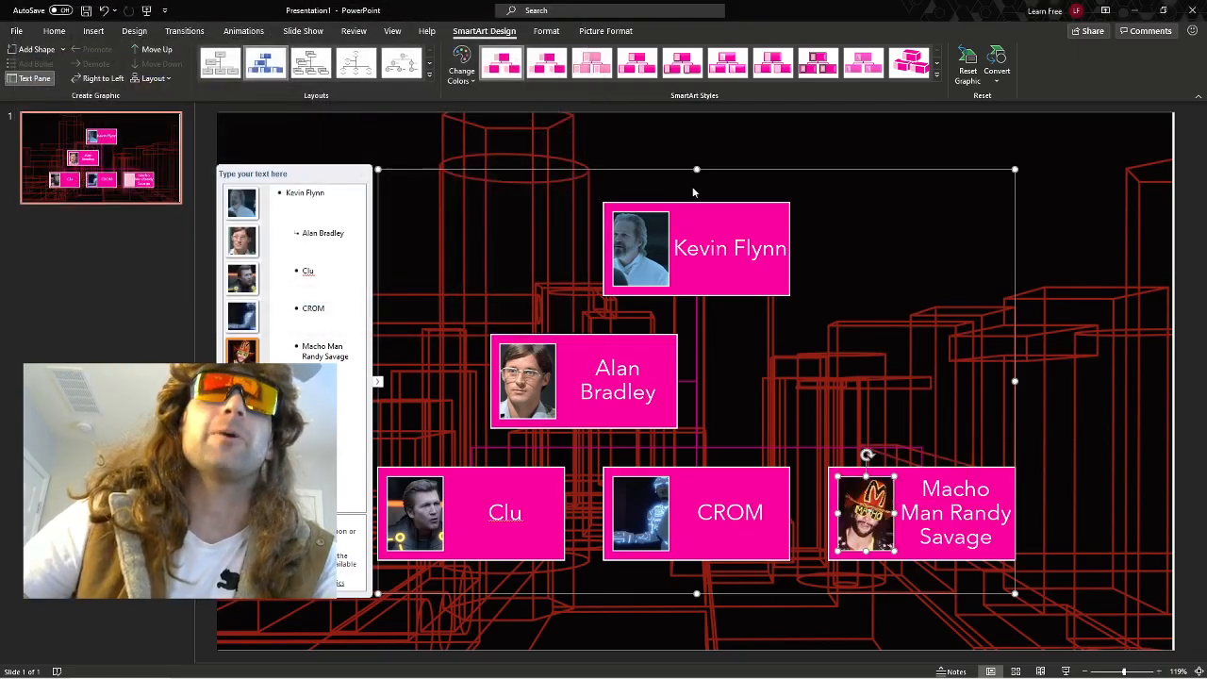
# Recolor the whole picture organization chart with the first color variation in the Colorful group.
pyautogui.click(963, 268)
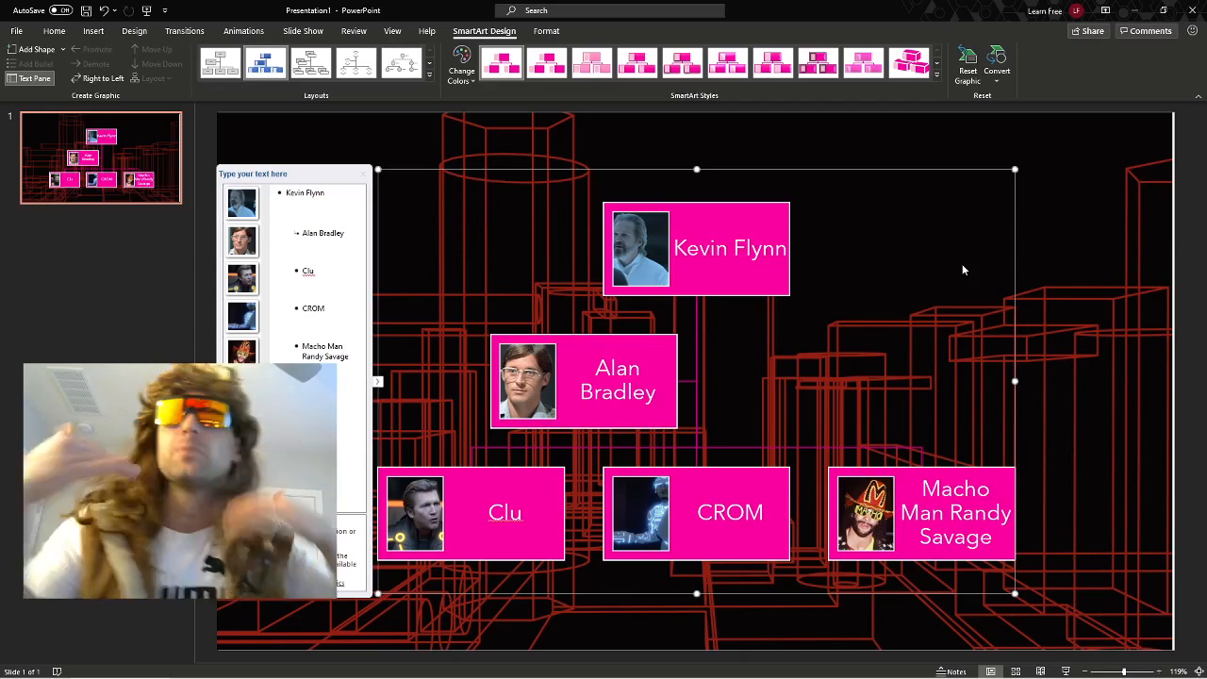
pyautogui.click(461, 68)
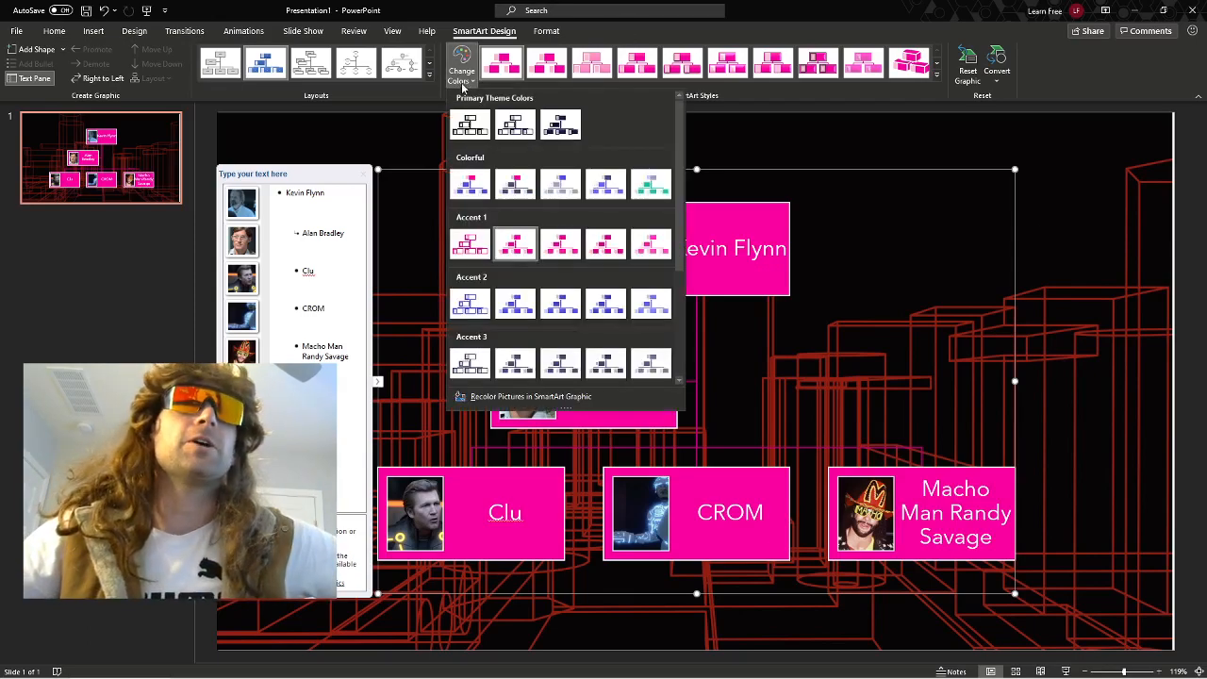
pyautogui.click(470, 187)
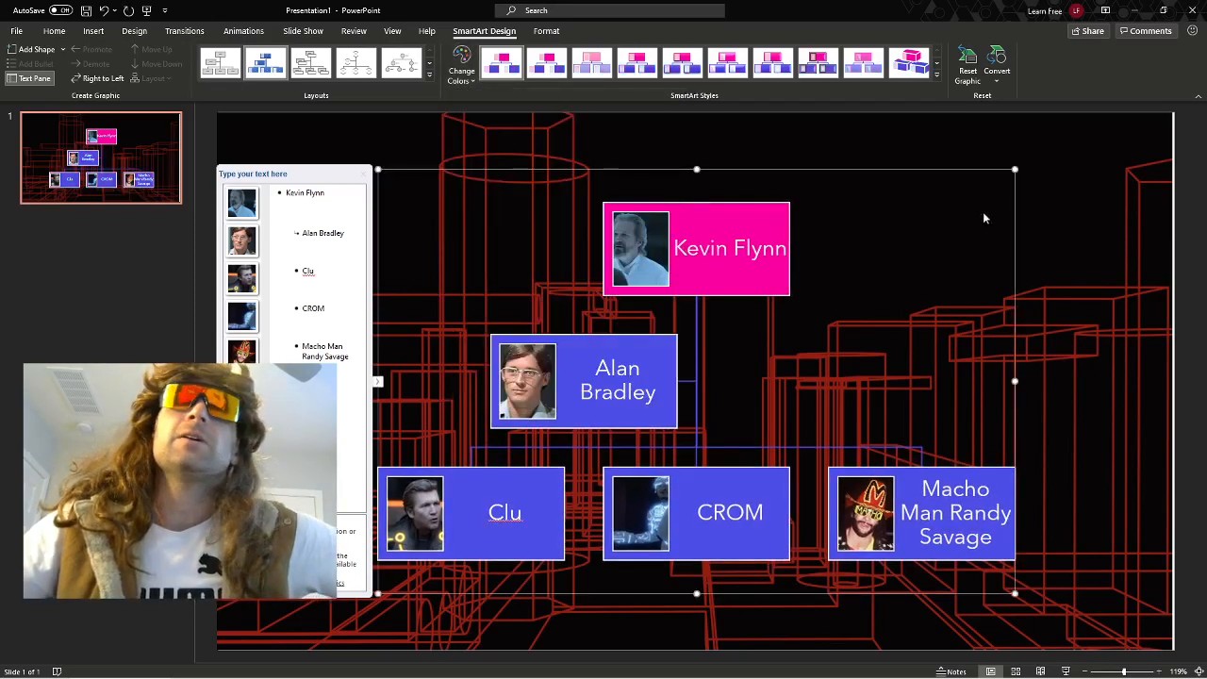
# Add an empty box under the Macho Man Randy Savage box, and another empty box above that new one.
pyautogui.click(985, 483)
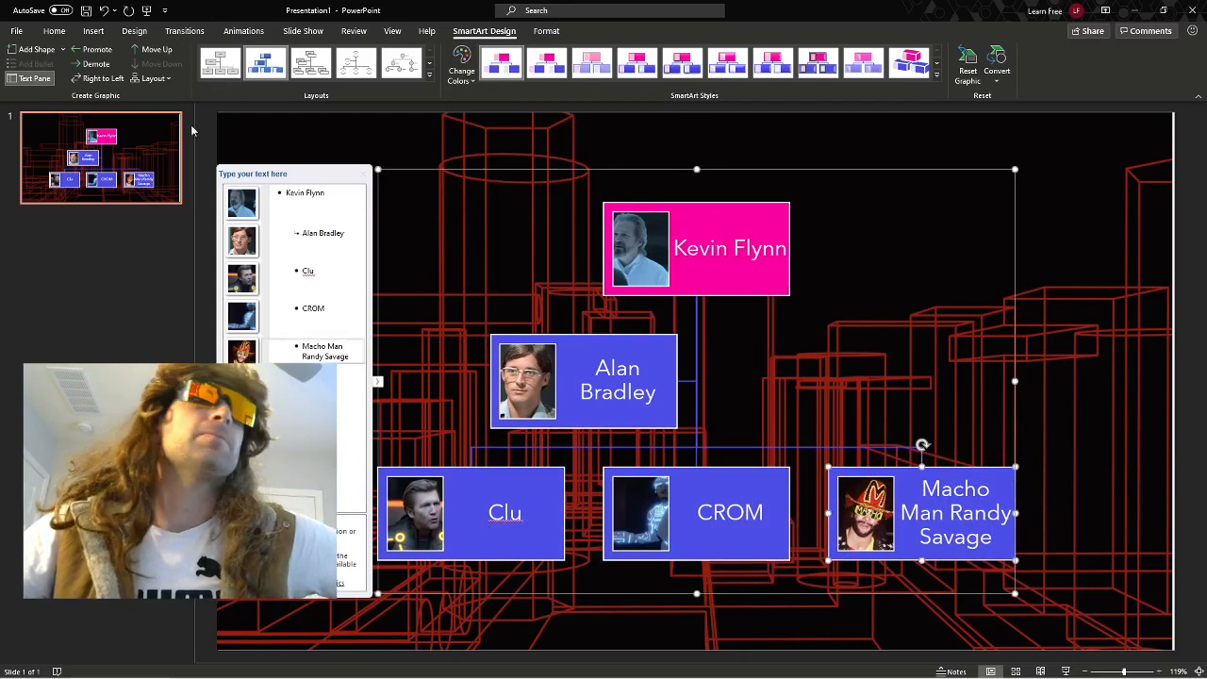
pyautogui.click(54, 54)
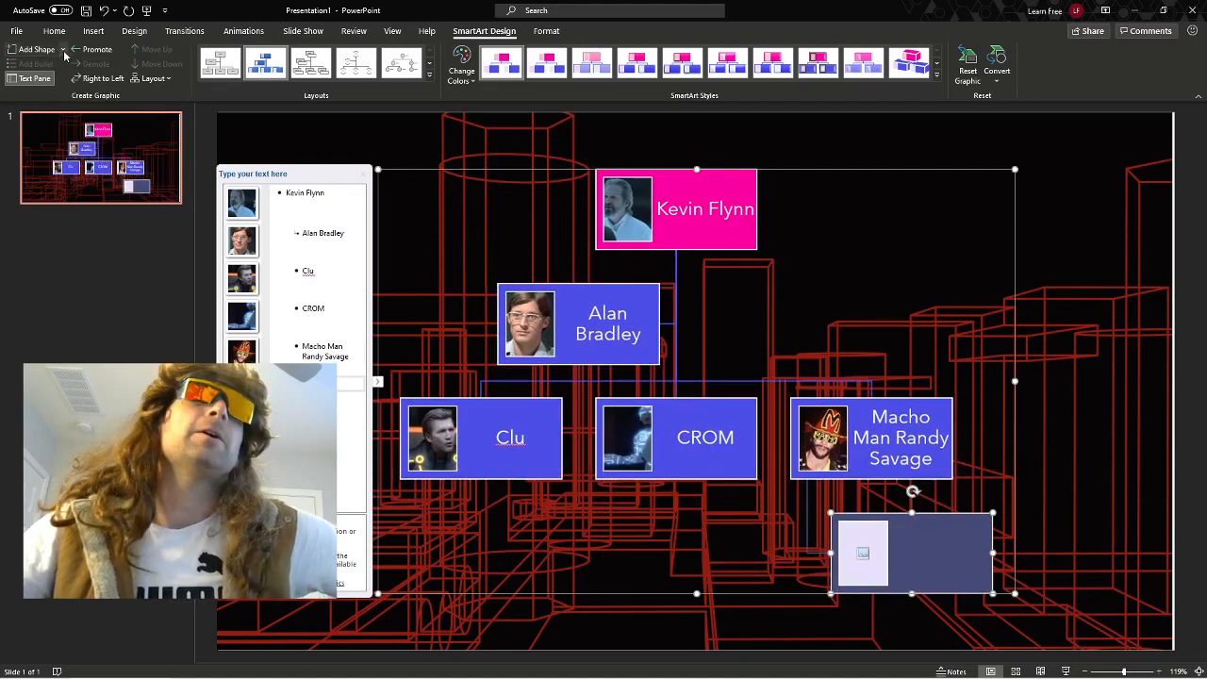
pyautogui.click(64, 50)
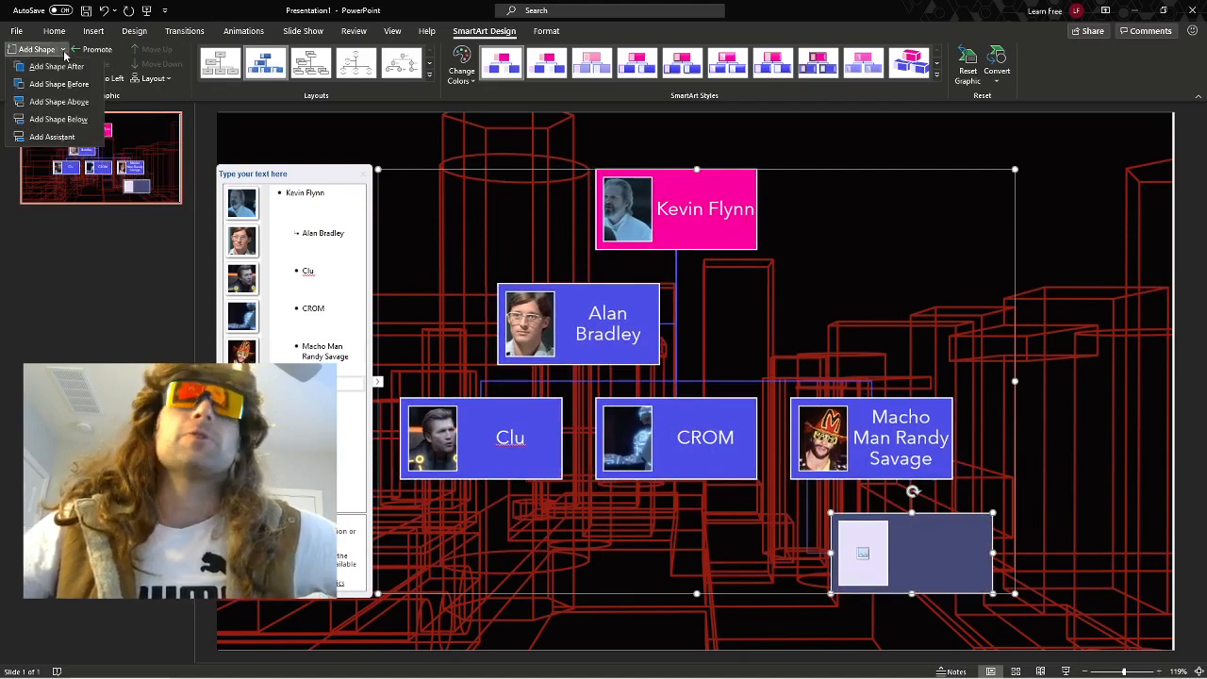
pyautogui.click(59, 102)
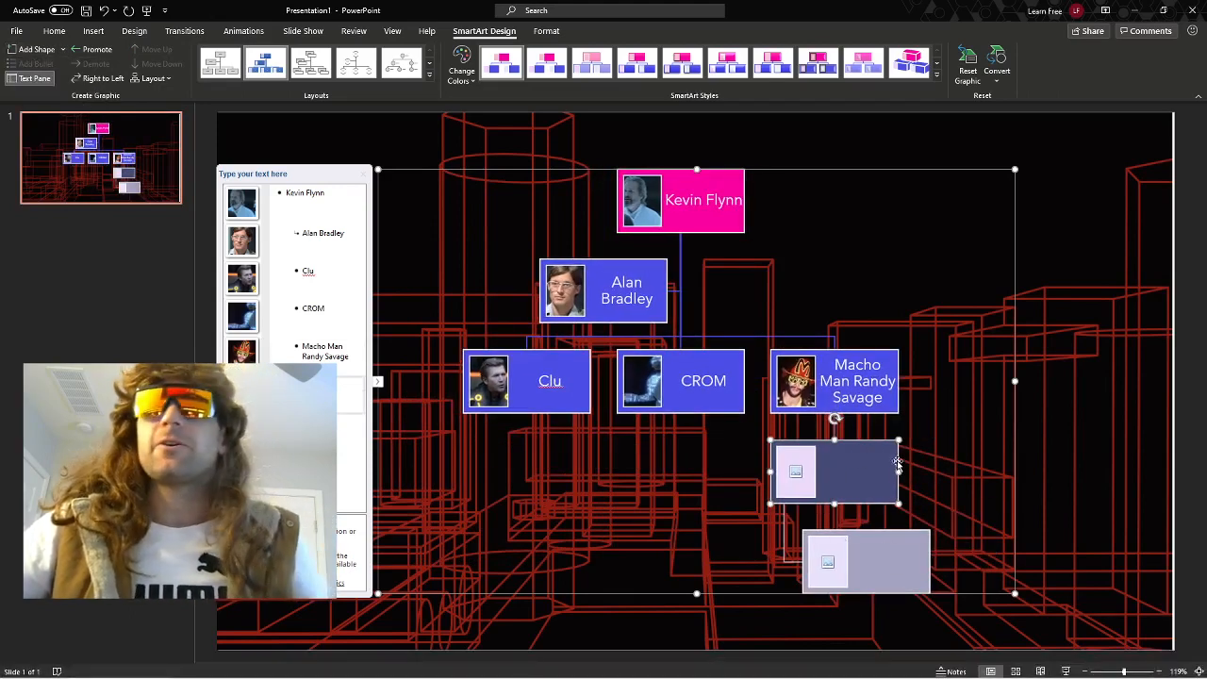
# Delete both empty boxes under the Macho Man Randy Savage box.
pyautogui.press('Delete')
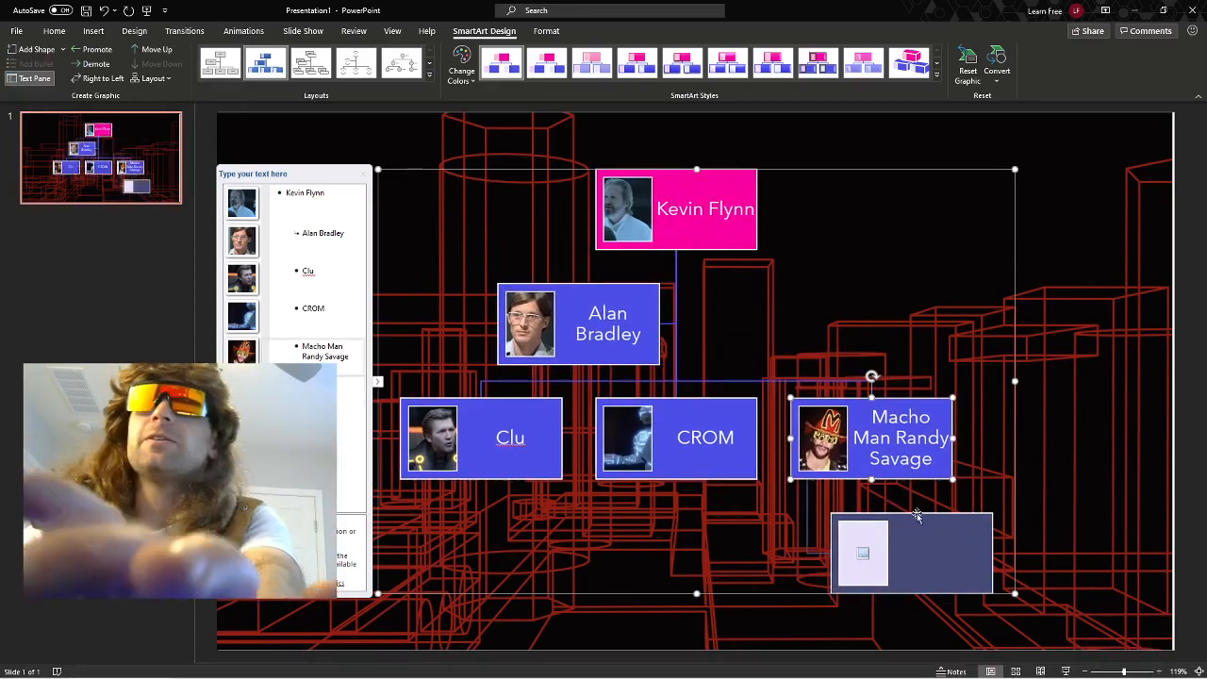
pyautogui.click(947, 528)
pyautogui.press('Delete')
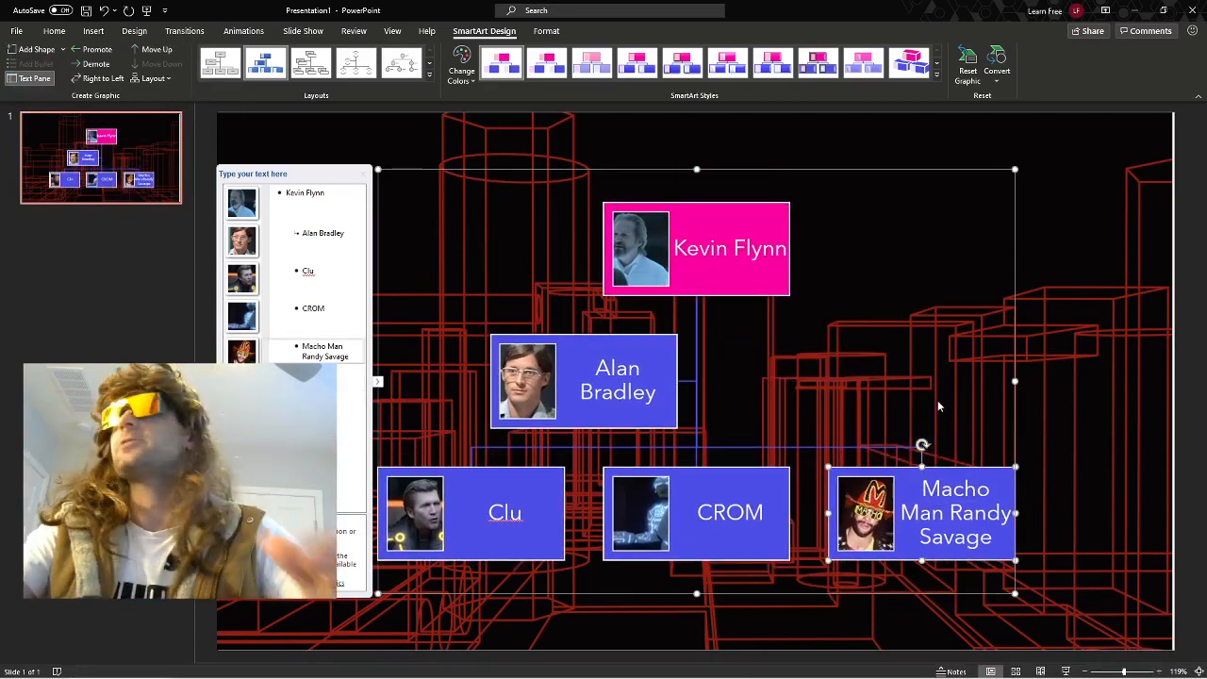